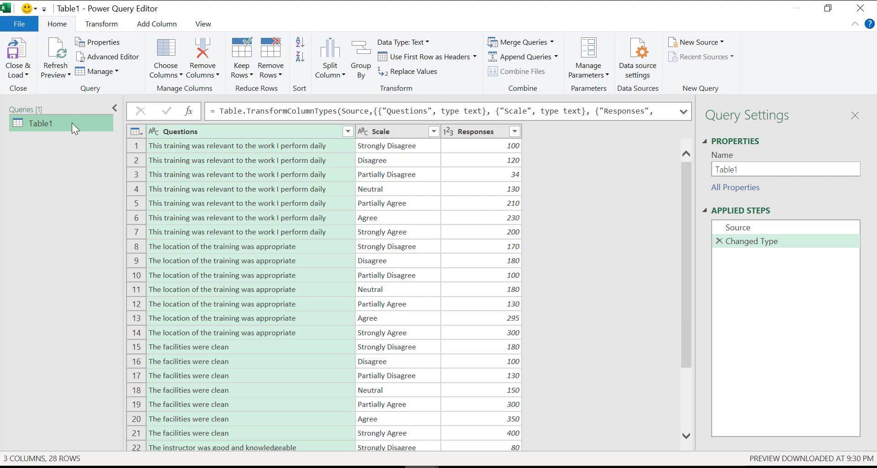
Step: Rename the Table1 query as Survey
right_click(72, 122)
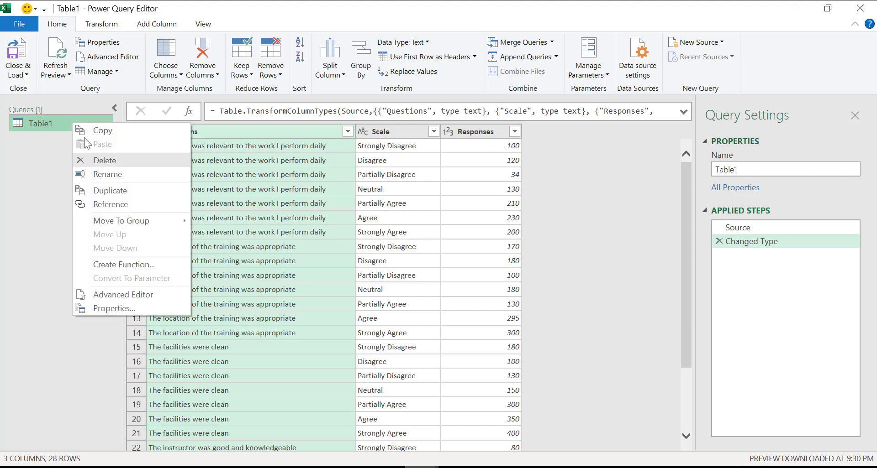
click(114, 174)
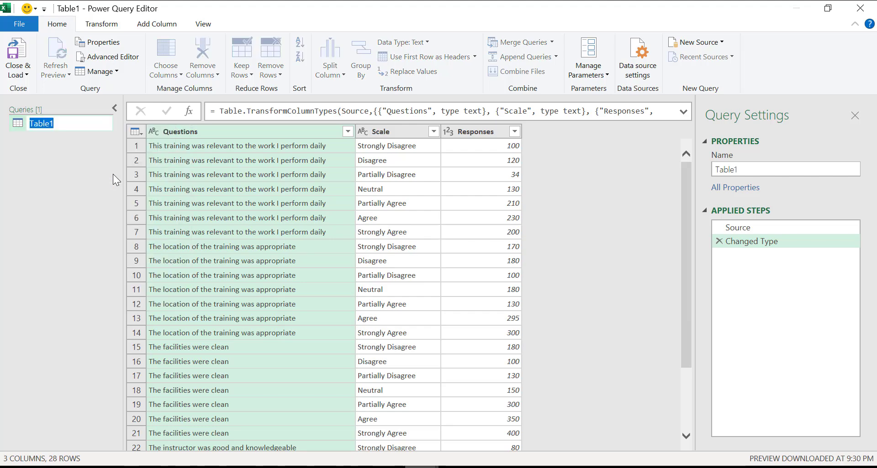
text(Survey)
key(Return)
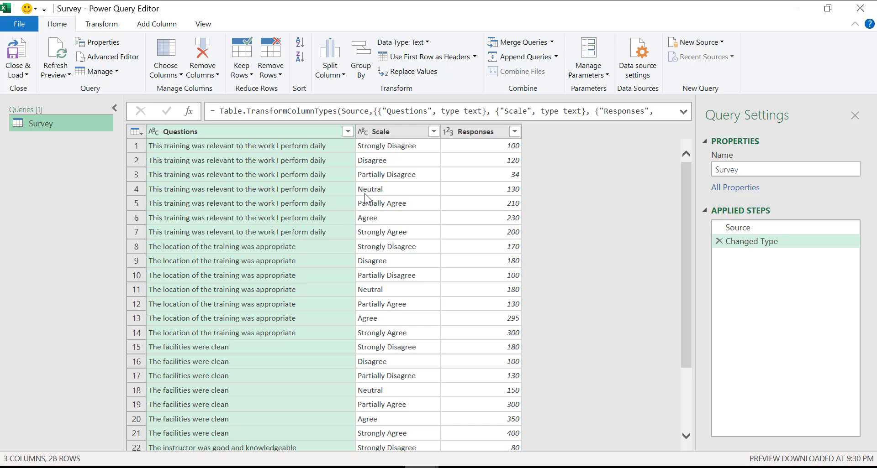
Step: Pivot the Scale column into new columns, using Responses as the values column
click(463, 135)
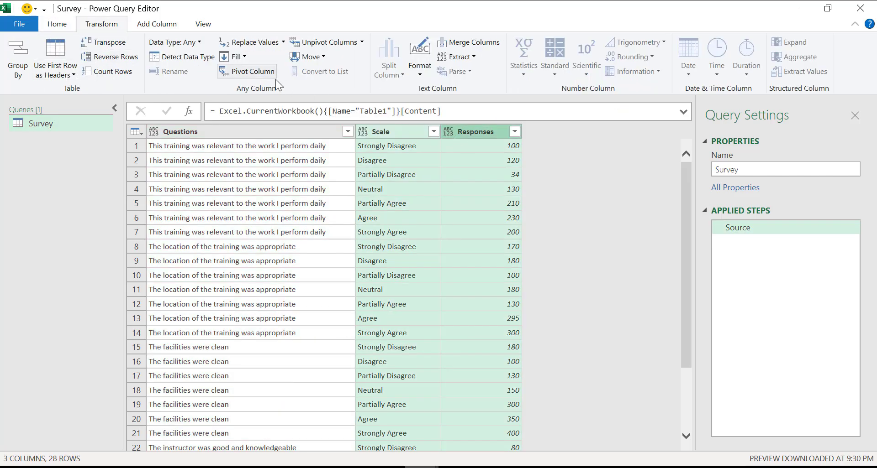
click(245, 70)
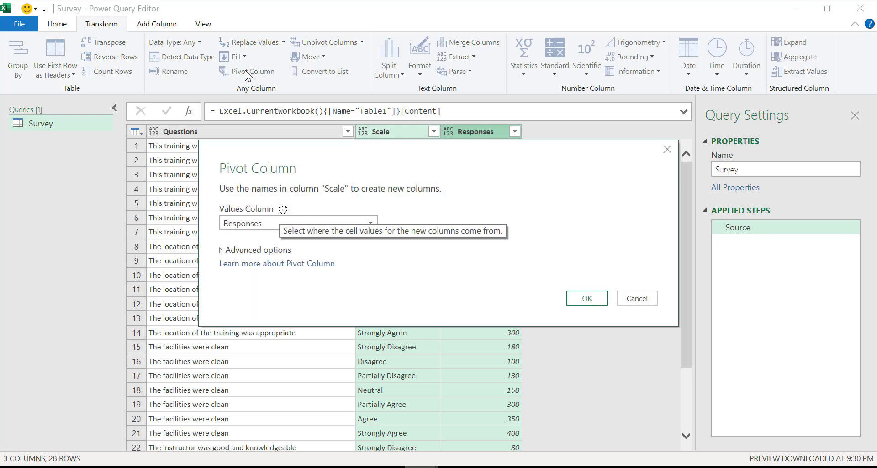
click(586, 299)
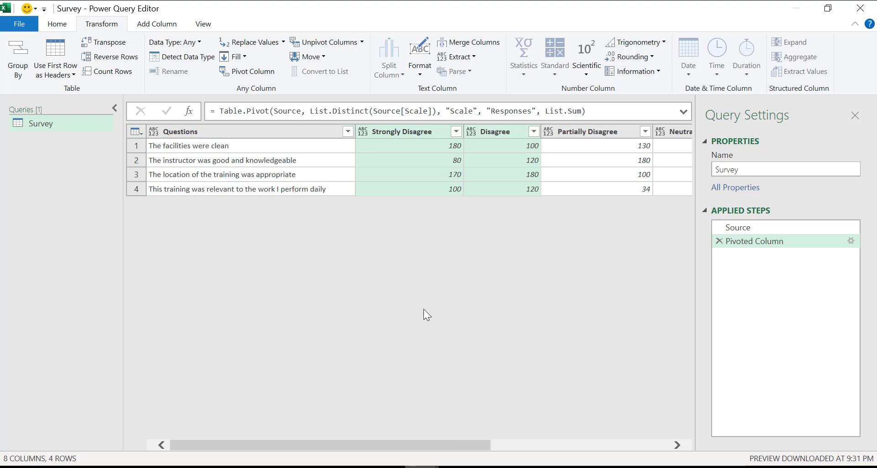
Step: Close and load the Survey query into the workbook, and dismiss the list of workbook queries
click(23, 23)
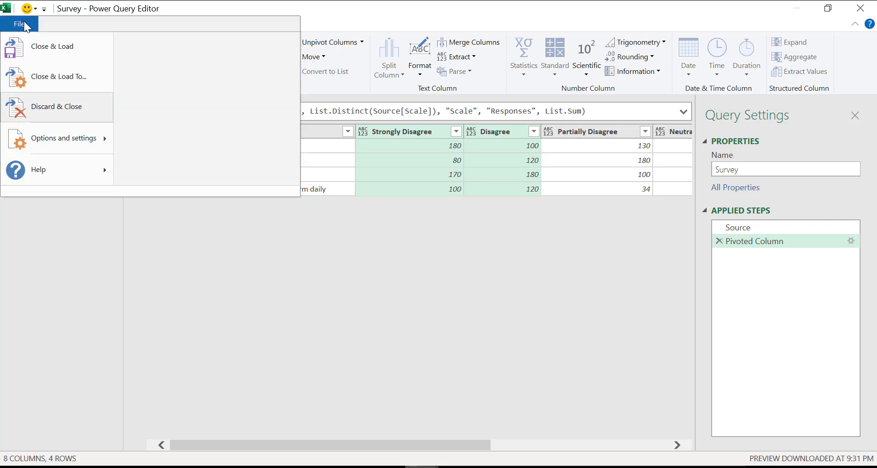
click(69, 50)
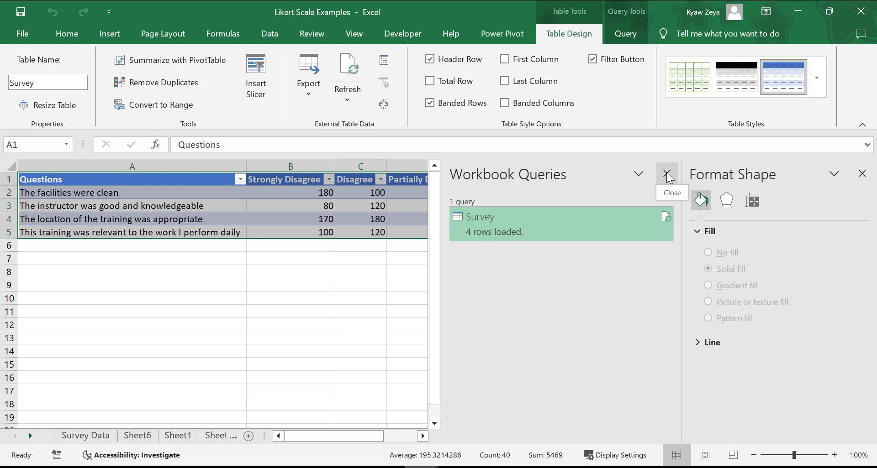
click(668, 178)
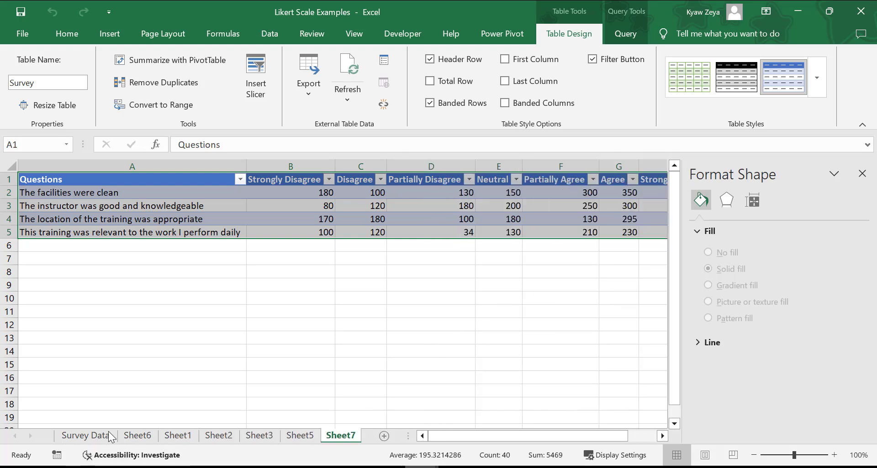
Step: Move Sheet7 directly after the Survey Data sheet and rename it as Data
drag(108, 432, 137, 436)
right_click(140, 436)
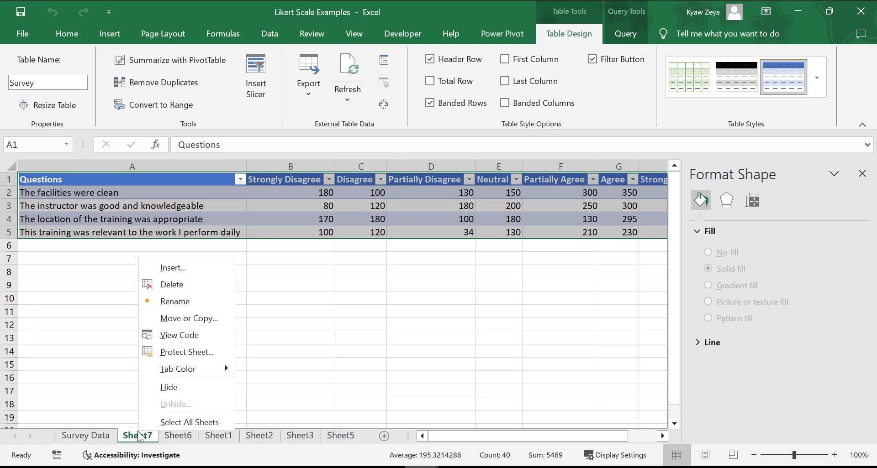
click(191, 301)
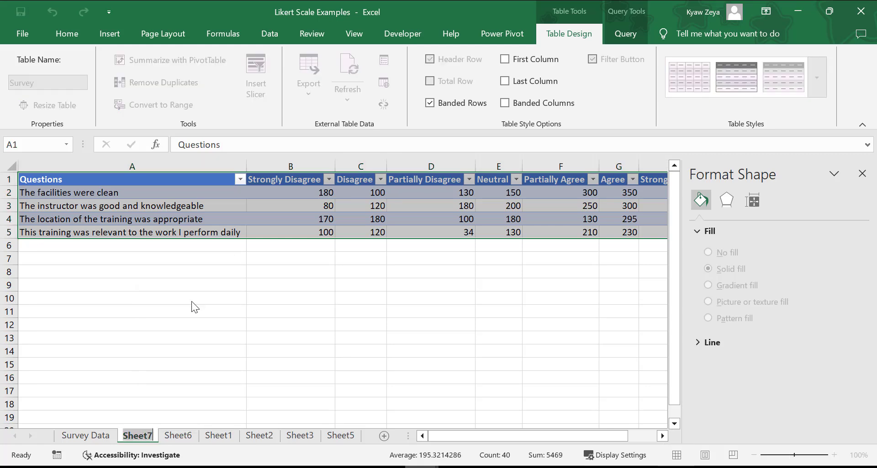
text(Data)
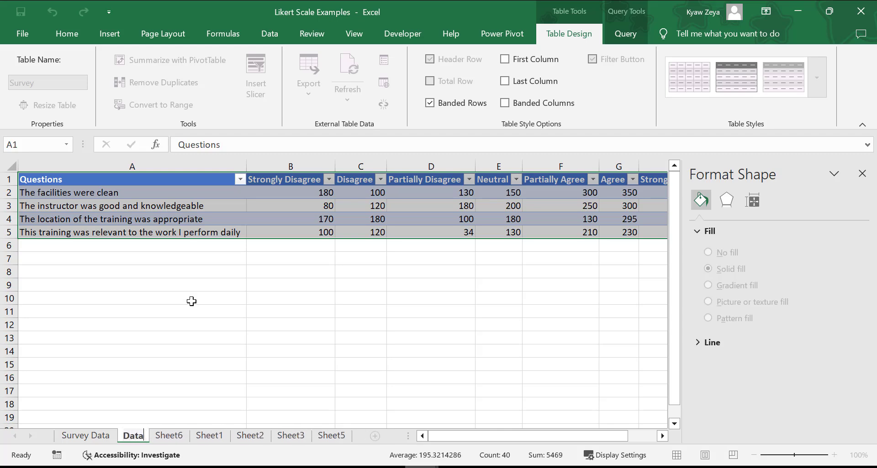
click(130, 338)
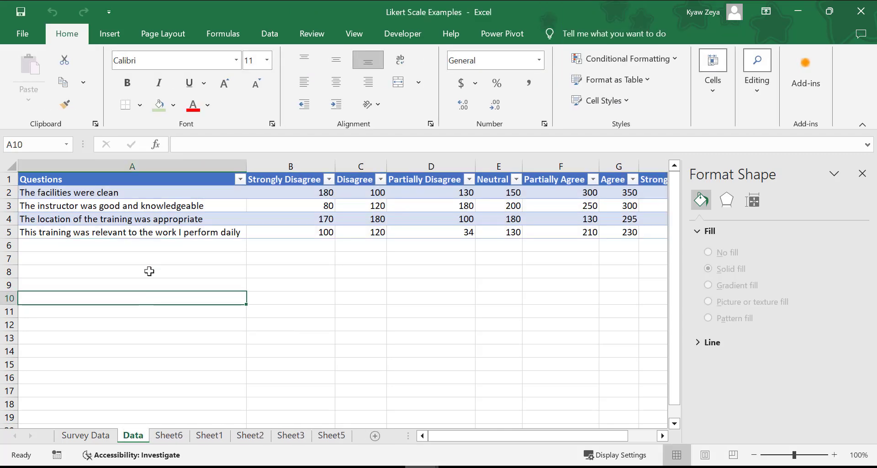
Step: Wrap the text in header row 1, make the row about three times as tall and middle-align it vertically
click(148, 219)
click(92, 324)
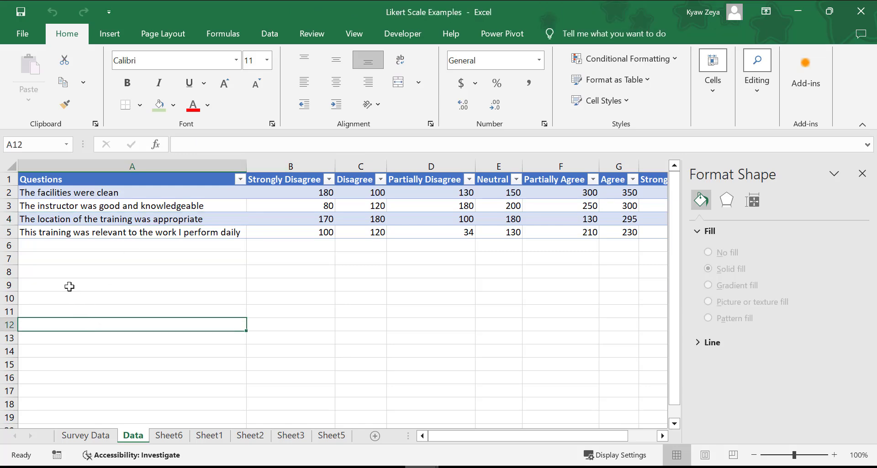
click(3, 181)
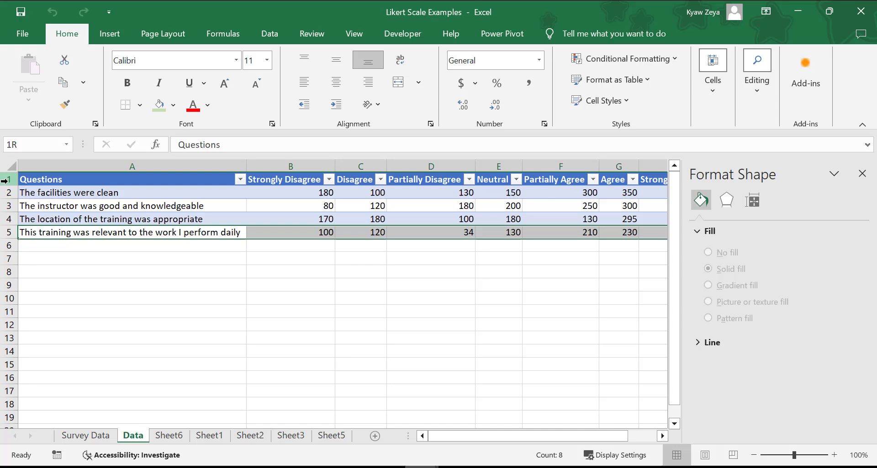
click(399, 60)
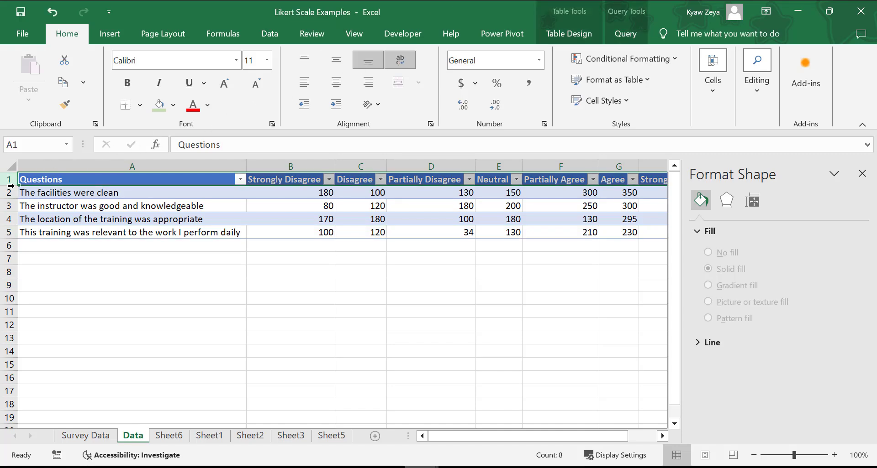
drag(10, 185, 8, 210)
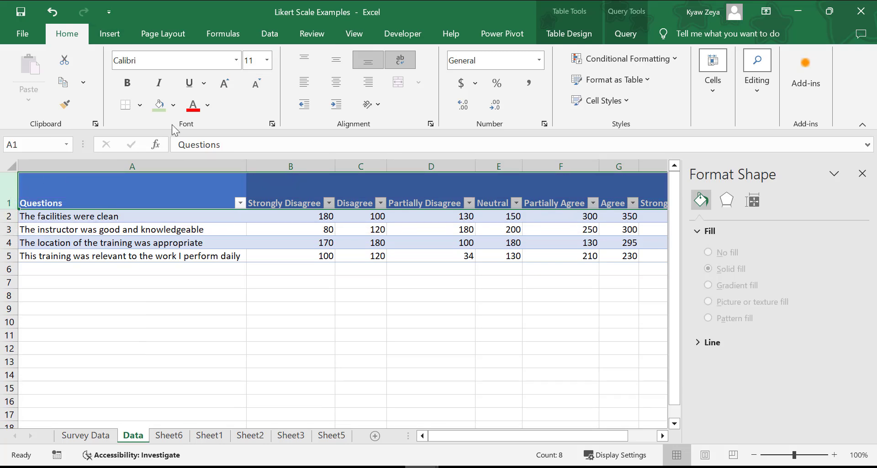
click(336, 60)
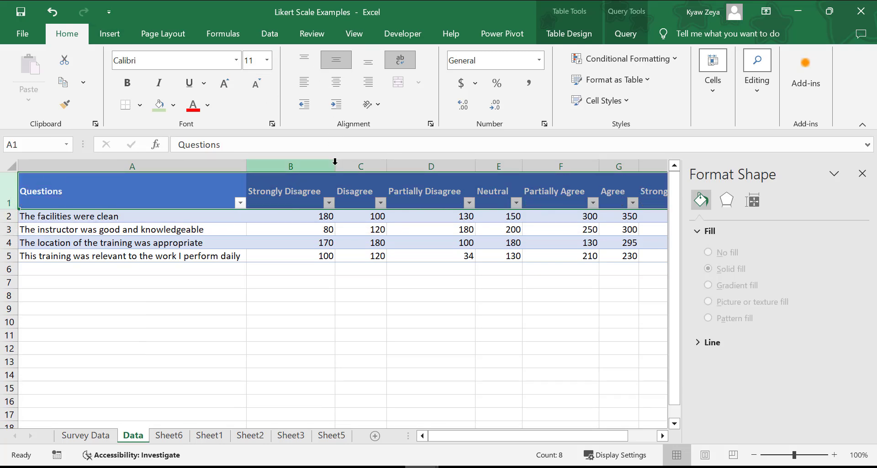
Step: Narrow column B to about half its width and columns D to H equally, so the long headers wrap onto two lines
drag(335, 164, 291, 178)
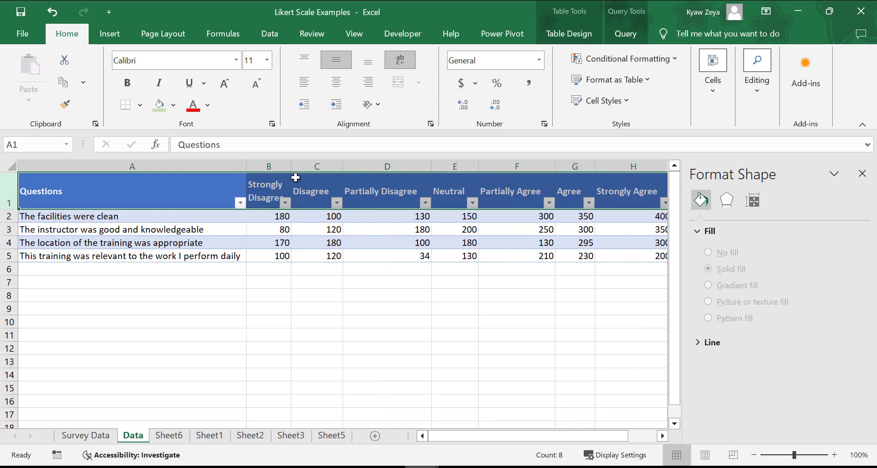
drag(379, 166, 383, 197)
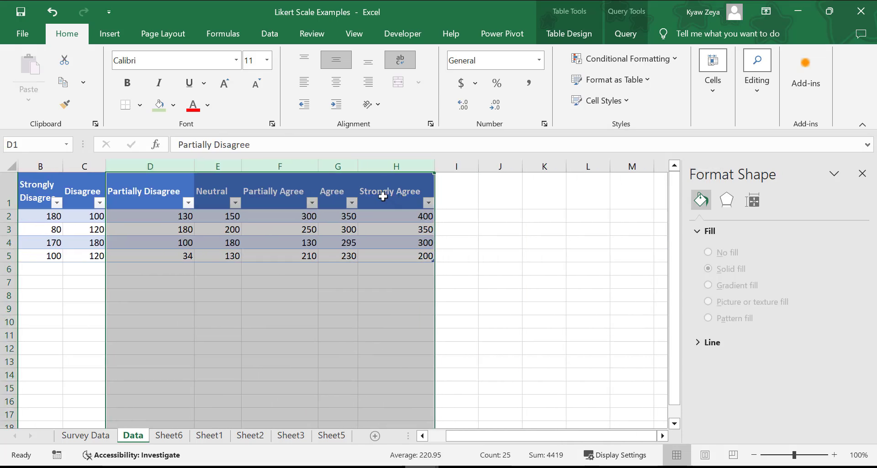
drag(220, 167, 145, 180)
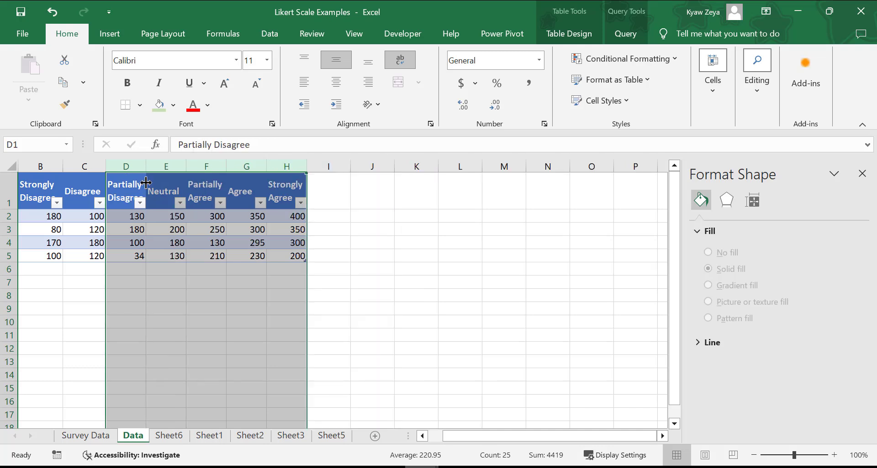
click(442, 305)
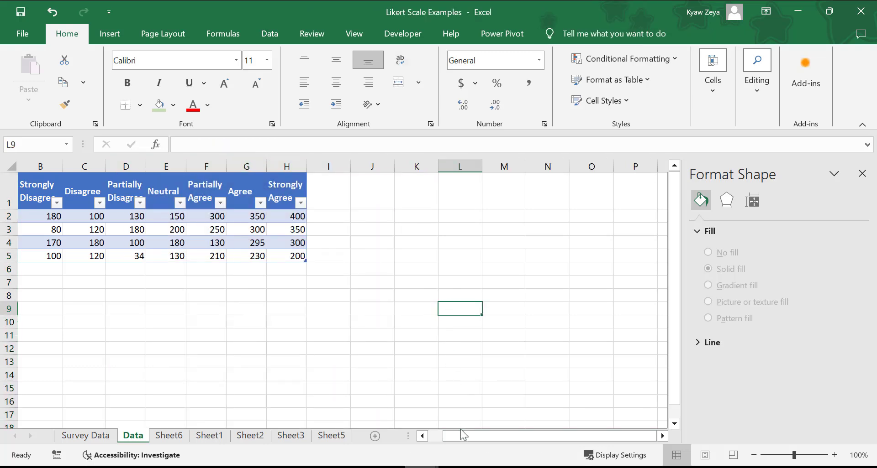
drag(461, 436, 413, 438)
click(258, 375)
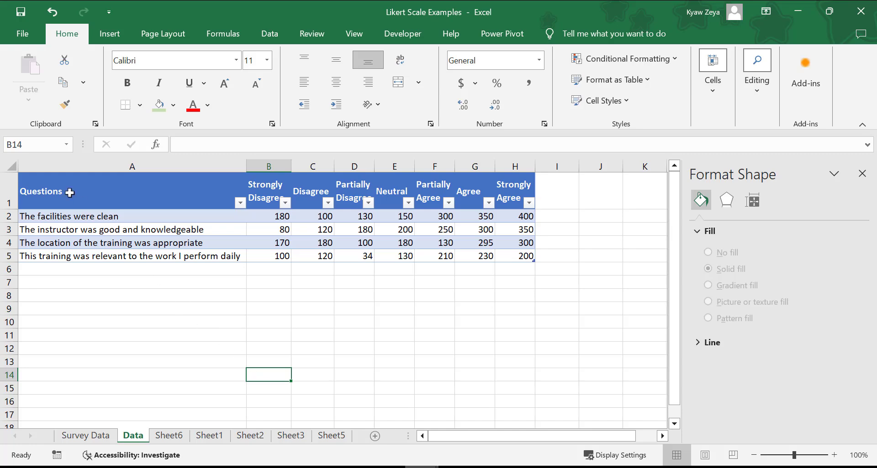
Step: Copy the survey table in A1:H5 and paste the duplicate starting at cell A7
drag(59, 183, 507, 257)
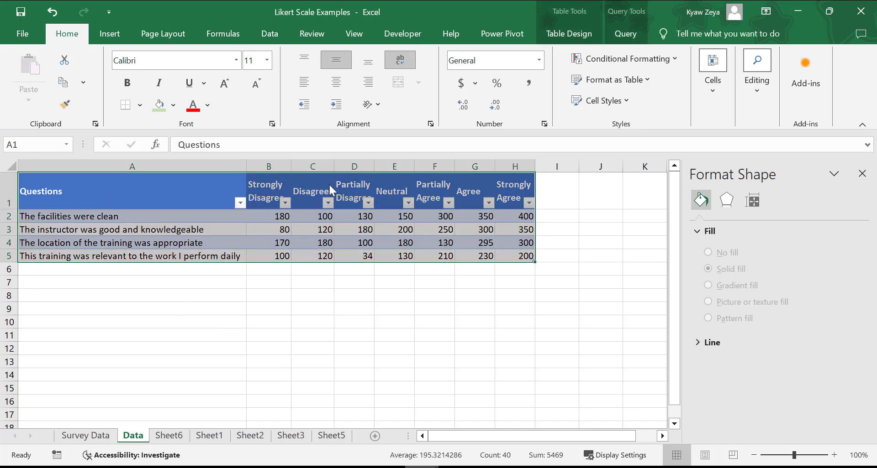
click(64, 83)
click(38, 281)
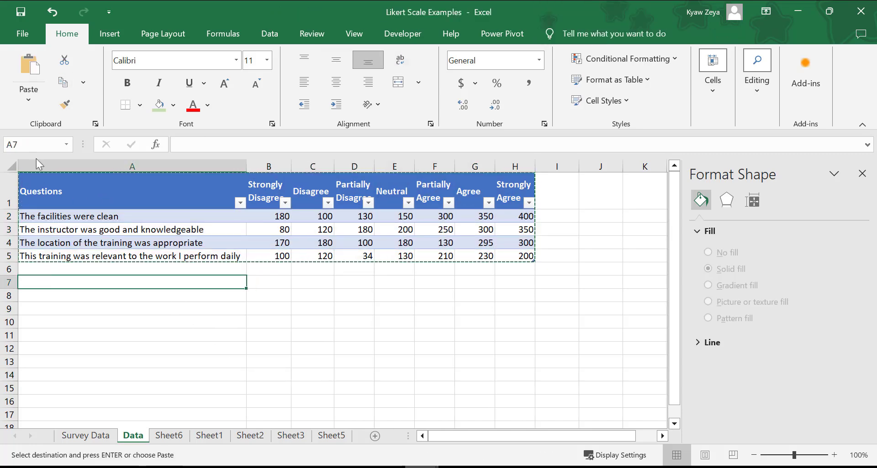
click(36, 76)
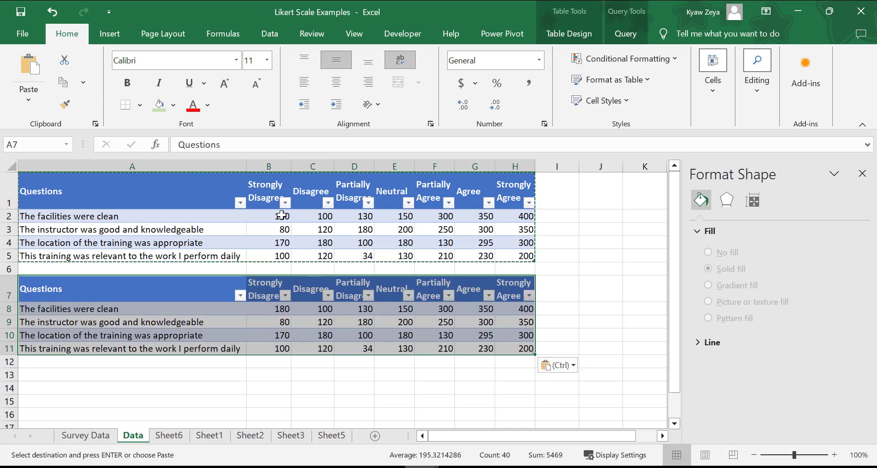
Step: Insert a column before Neutral in the lower table and enter Neutral as its header in E7
drag(395, 285, 400, 349)
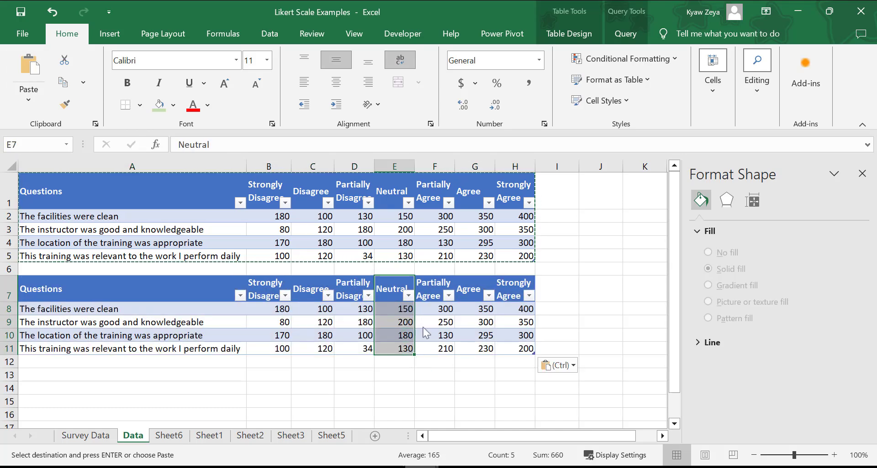
click(711, 94)
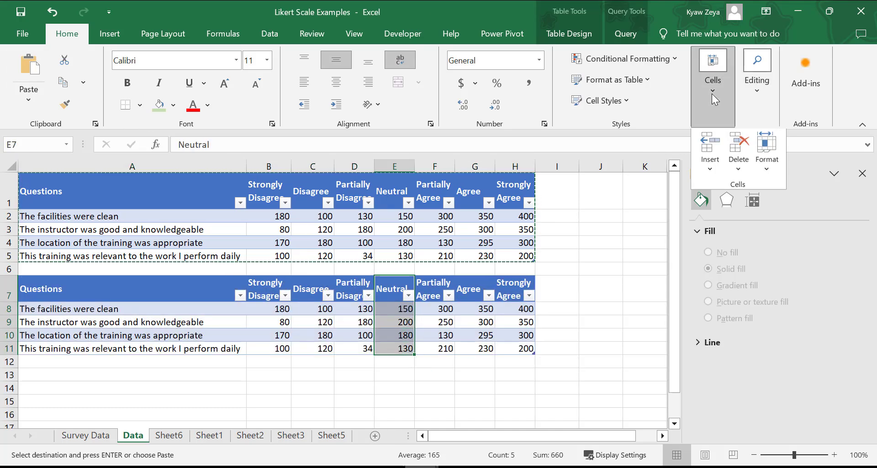
click(705, 151)
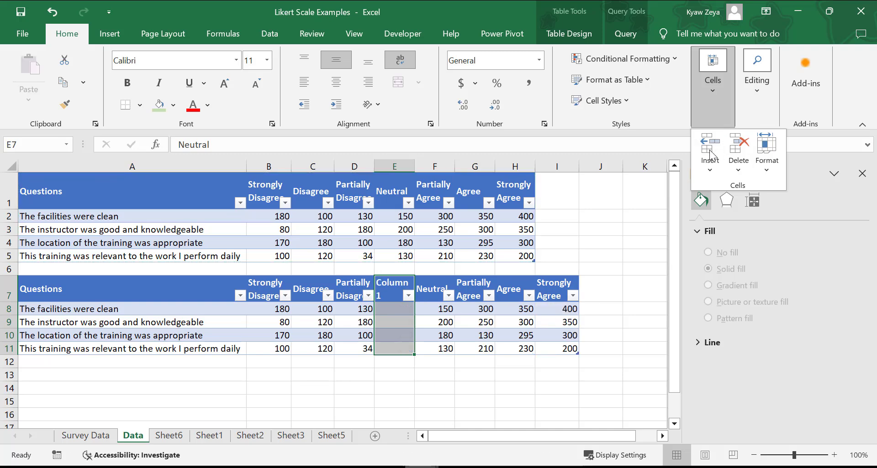
click(396, 294)
click(397, 294)
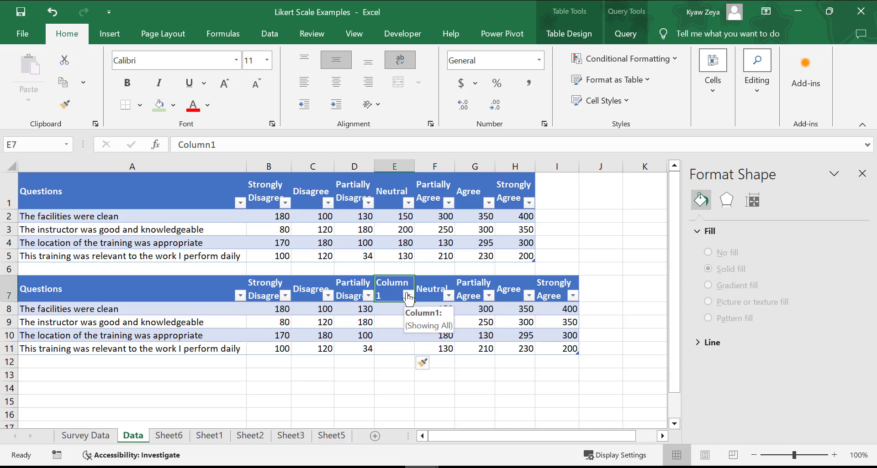
text(Ne)
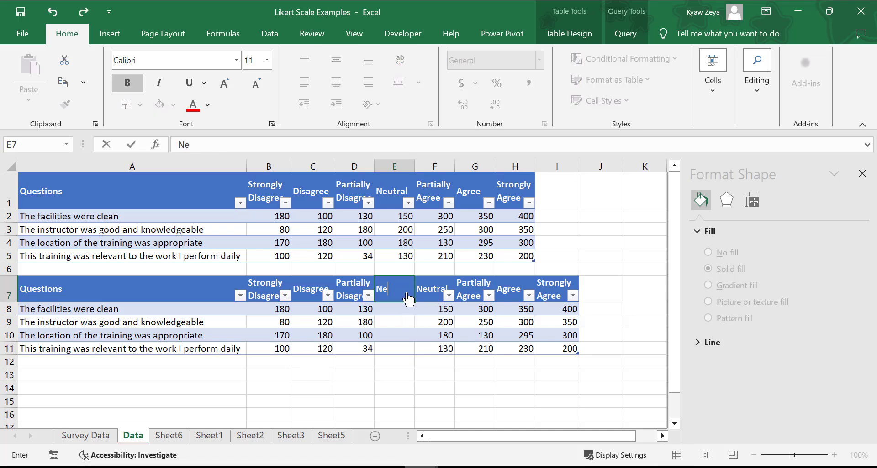
text(utral)
key(Return)
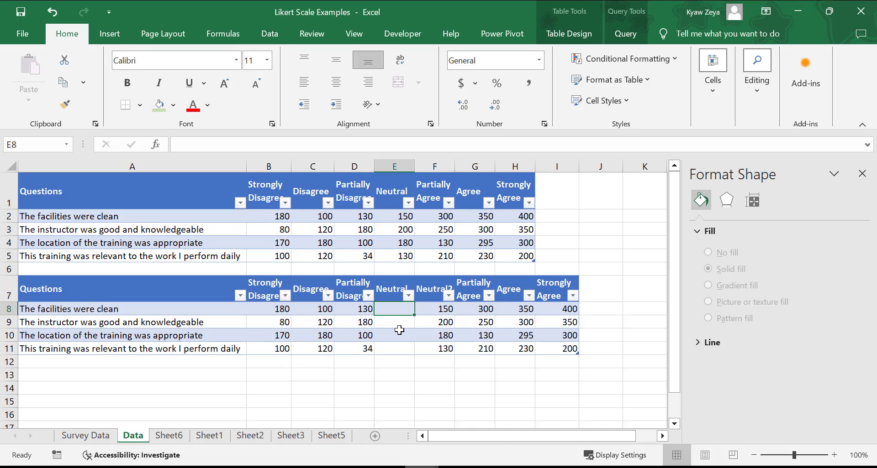
Step: Enter =-B2 in B8 and fill it across B8:D11 to negate the three disagree columns in the lower table
click(270, 310)
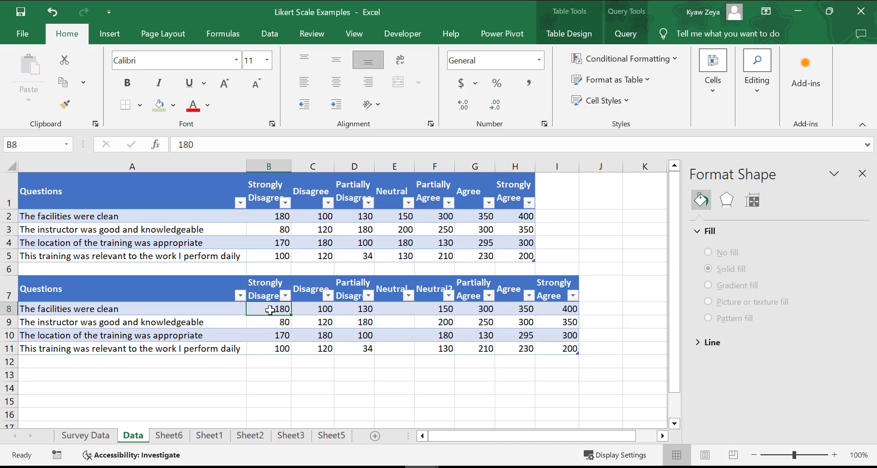
text(=)
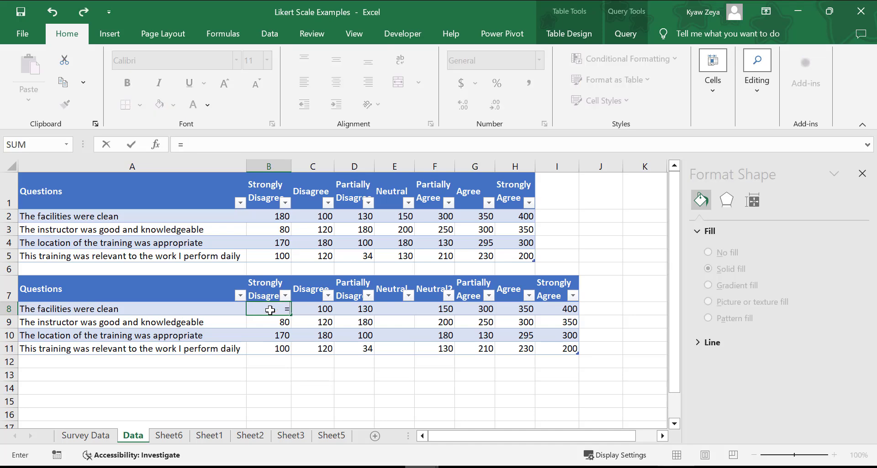
text(-)
click(270, 217)
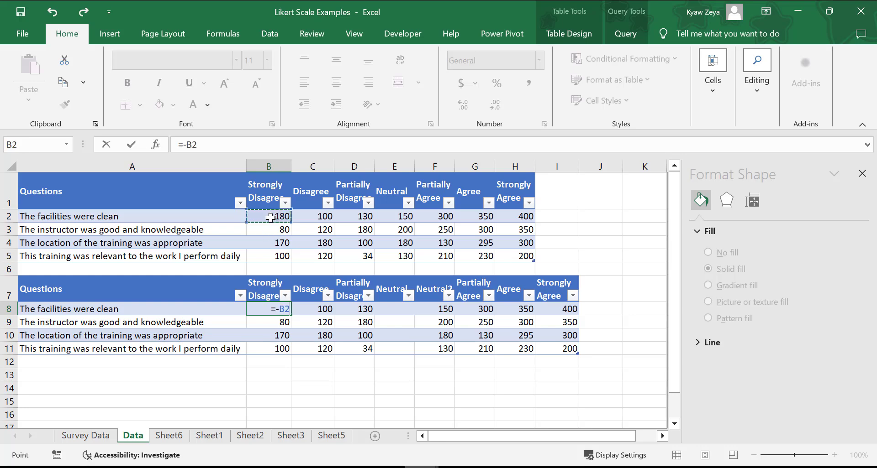
key(Return)
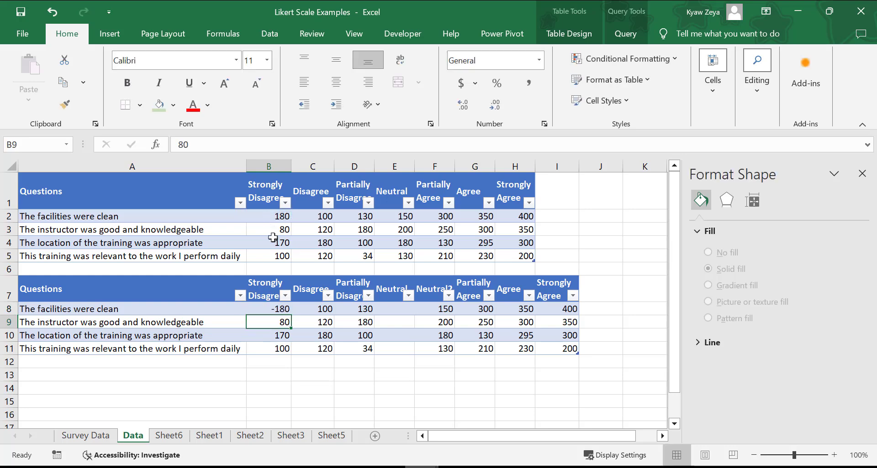
click(283, 309)
drag(291, 315, 376, 354)
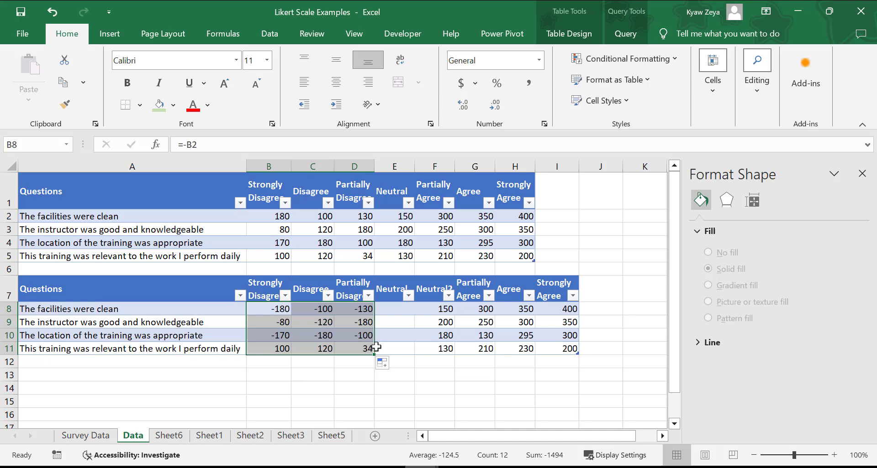
Step: Enter =-E2/2 in E8 so the lower table's first Neutral column holds negative half values
click(395, 308)
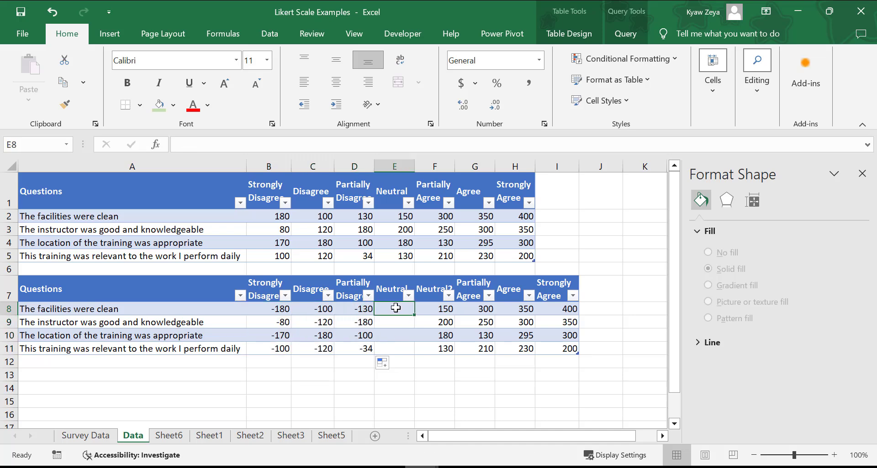
text(=)
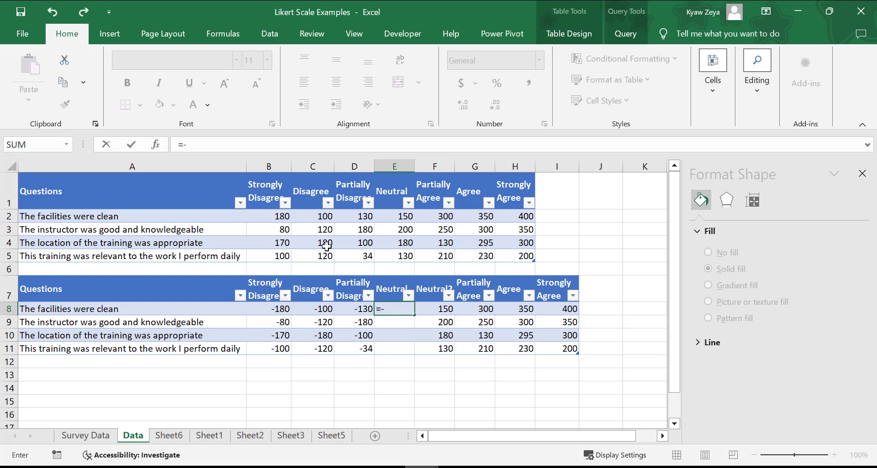
text(-)
click(398, 218)
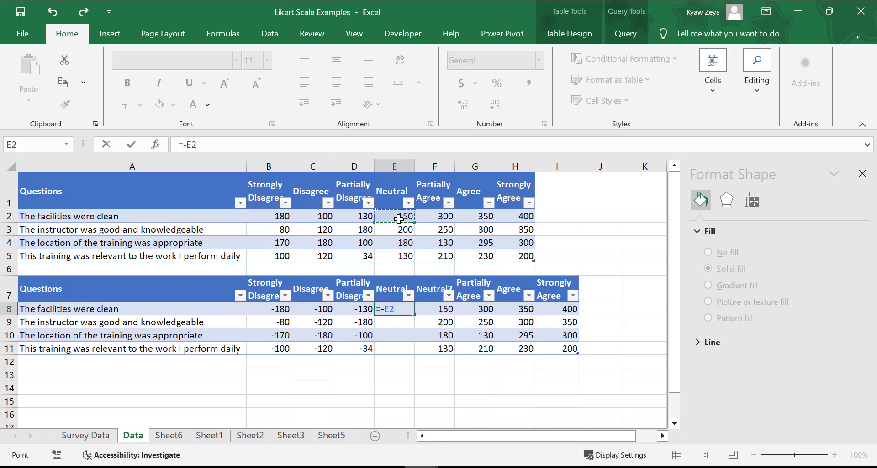
text(/2)
key(Return)
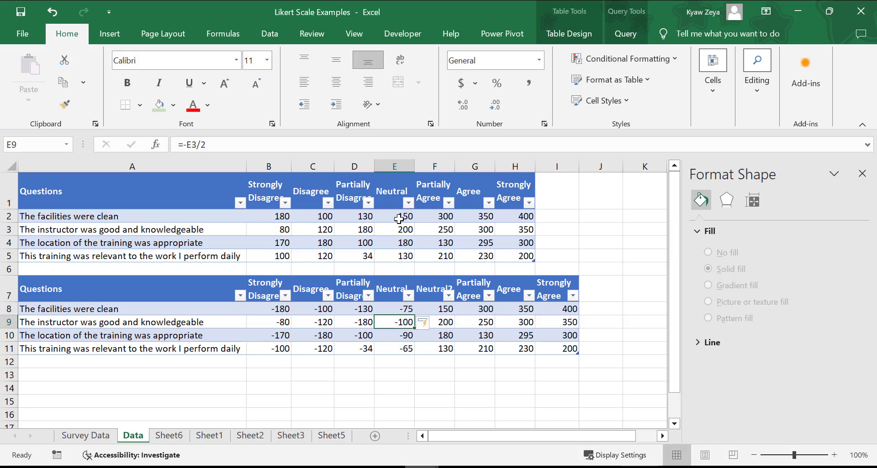
Step: Enter =E2/2 in F8 and fill it down to F11 for positive half values in the Neutral2 column
click(436, 309)
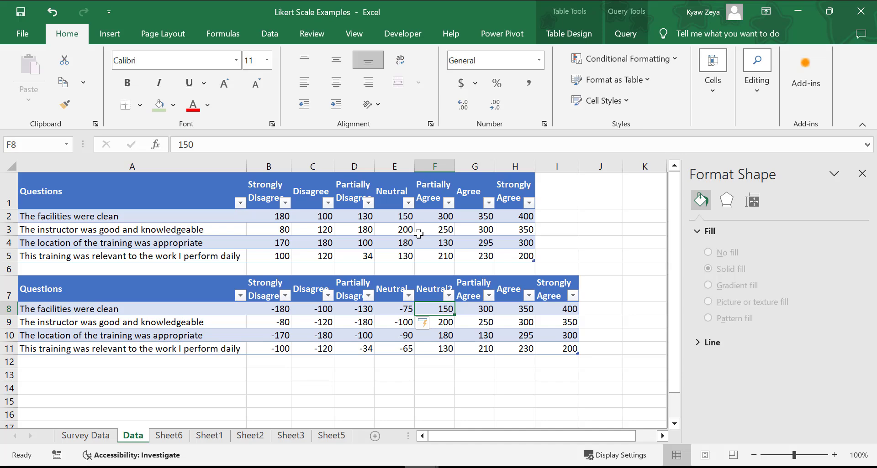
text(=)
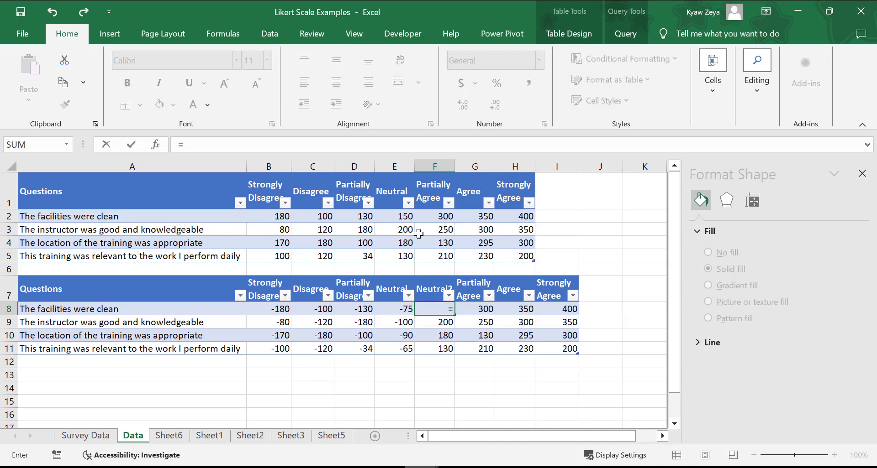
click(394, 214)
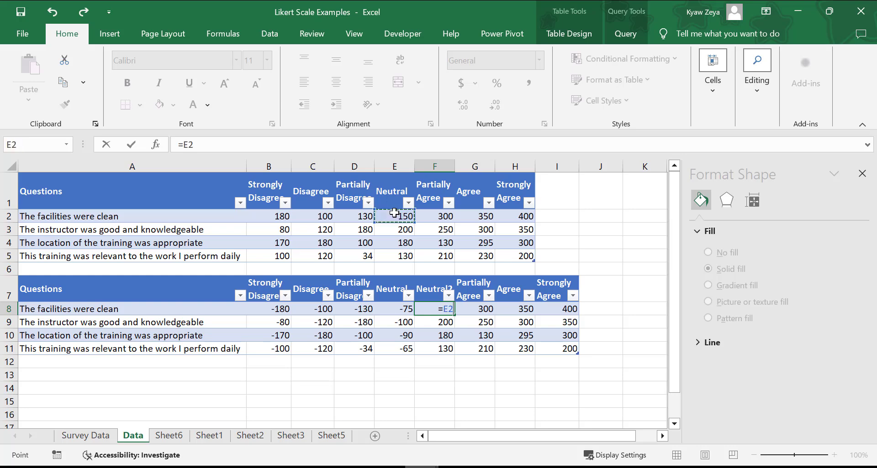
text(/2)
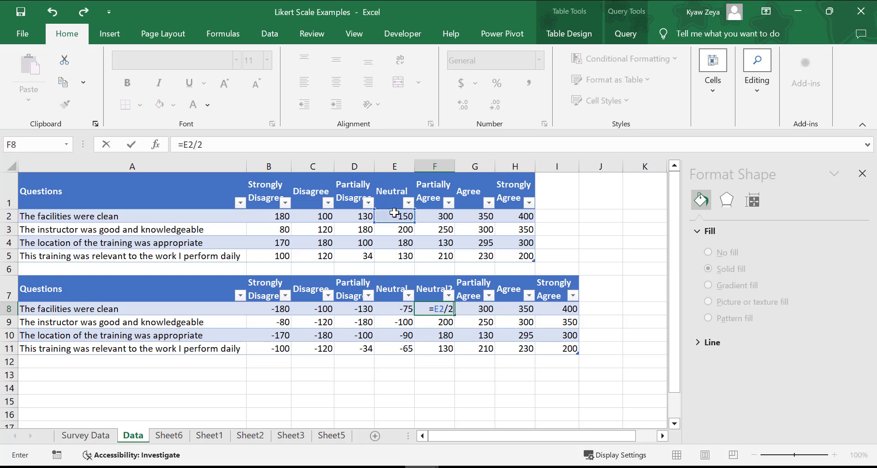
key(Return)
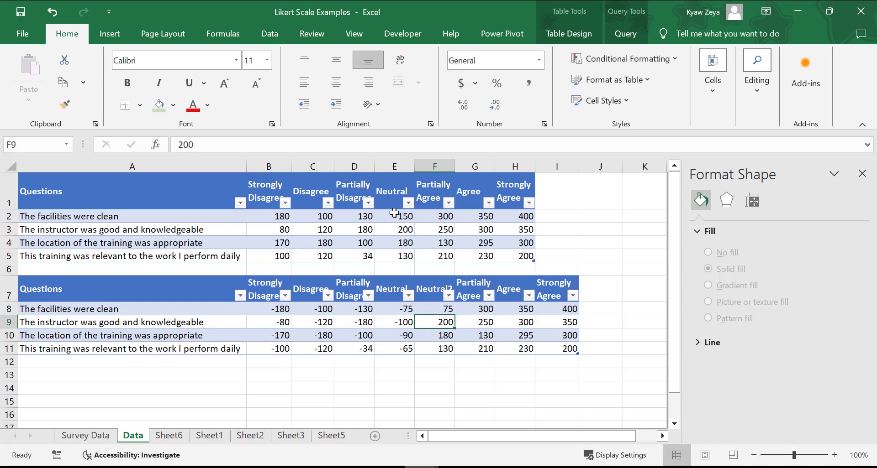
click(449, 312)
drag(456, 315, 452, 353)
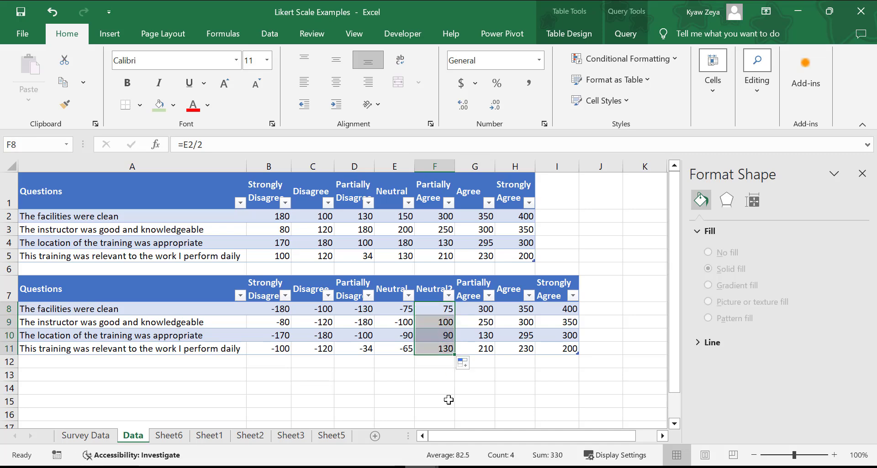
click(441, 416)
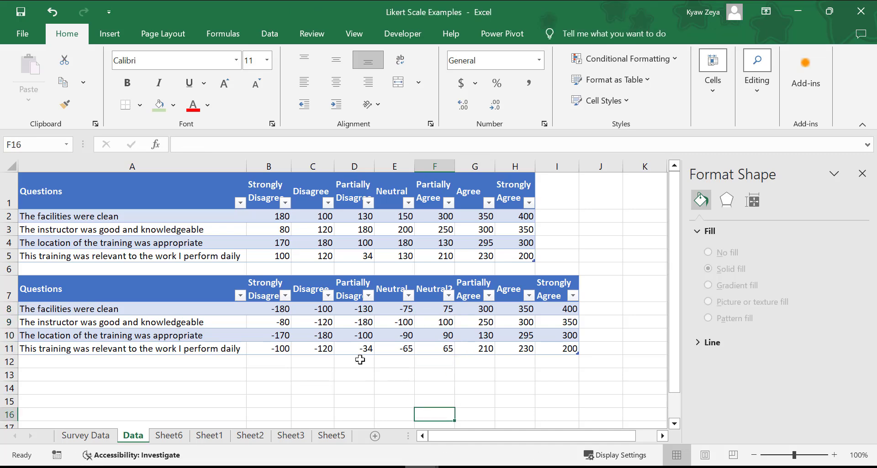
Step: Insert a 2-D stacked bar chart from the lower table A7:I11
scroll(358, 358, down, 1)
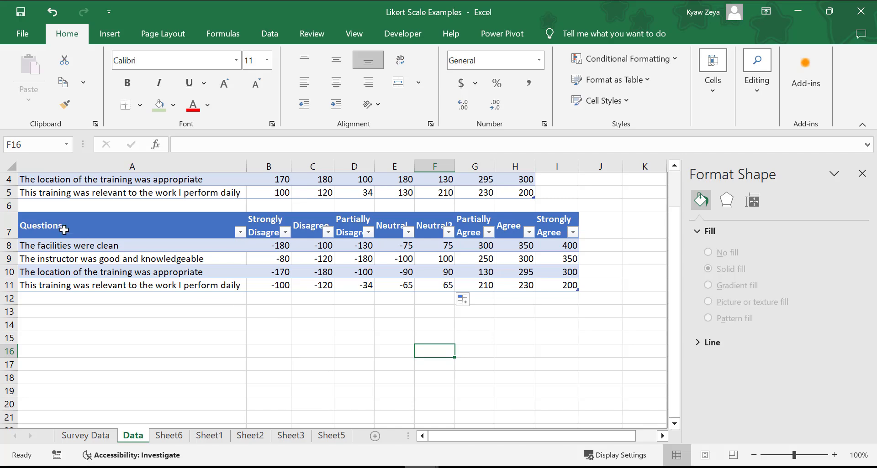
drag(64, 225, 568, 285)
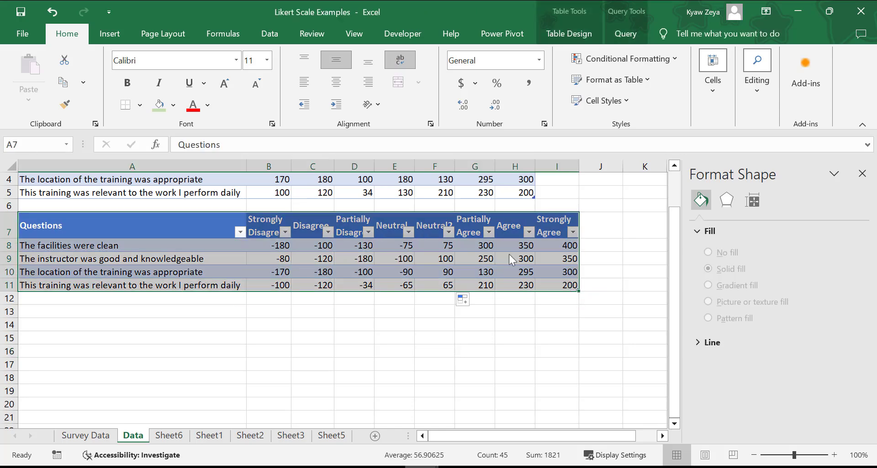
click(108, 37)
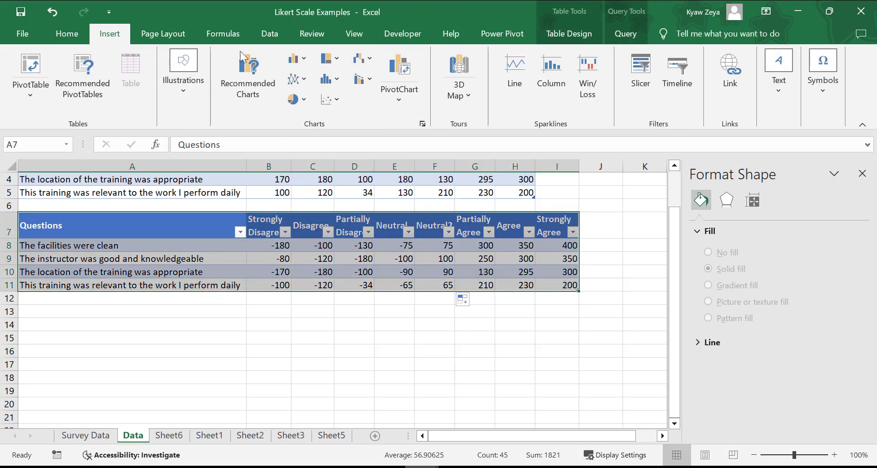
click(303, 58)
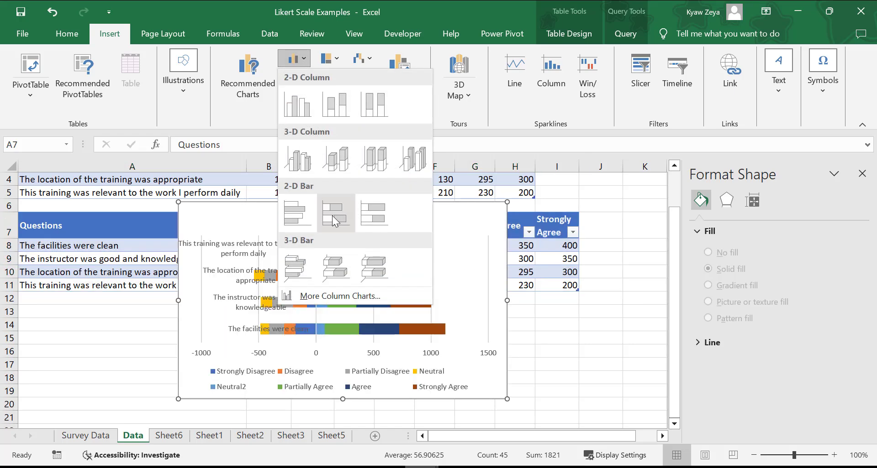
click(335, 222)
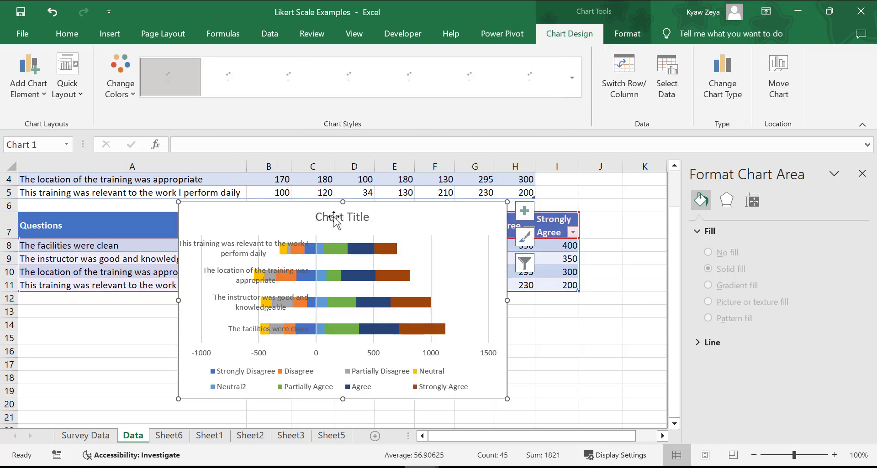
Step: Cut the stacked bar chart and paste it below the lower table at cell A13
right_click(504, 351)
click(534, 141)
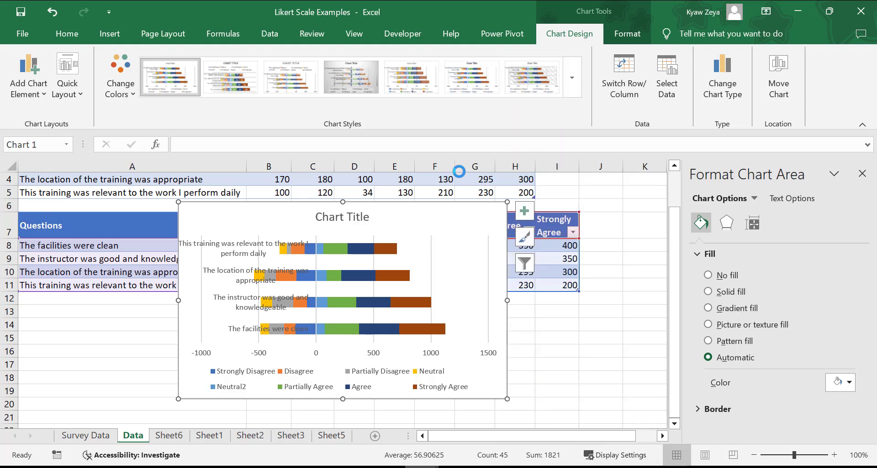
click(105, 312)
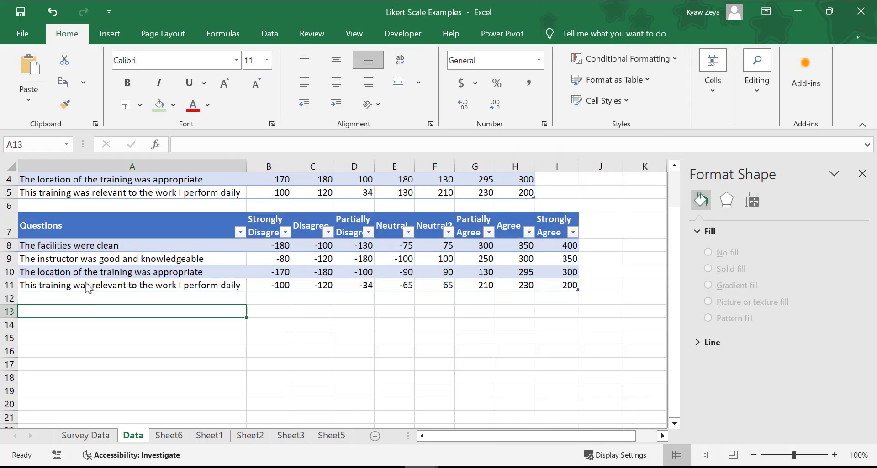
click(34, 78)
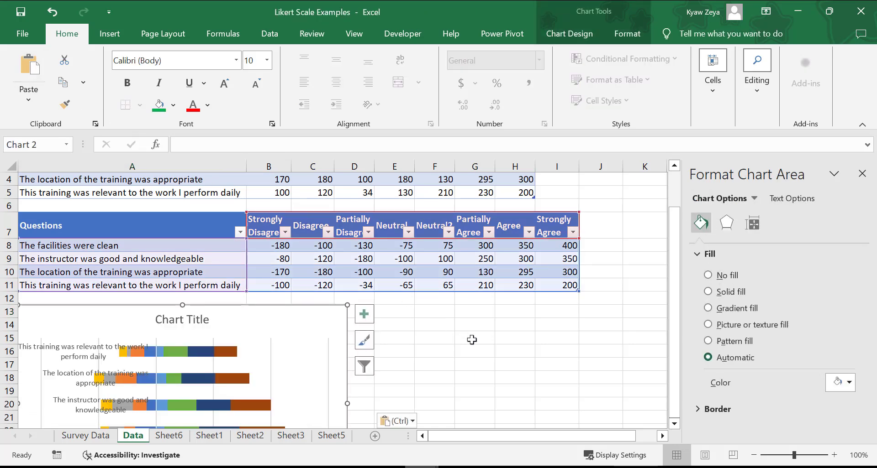
Step: Hide the worksheet gridlines on the Data sheet
click(477, 342)
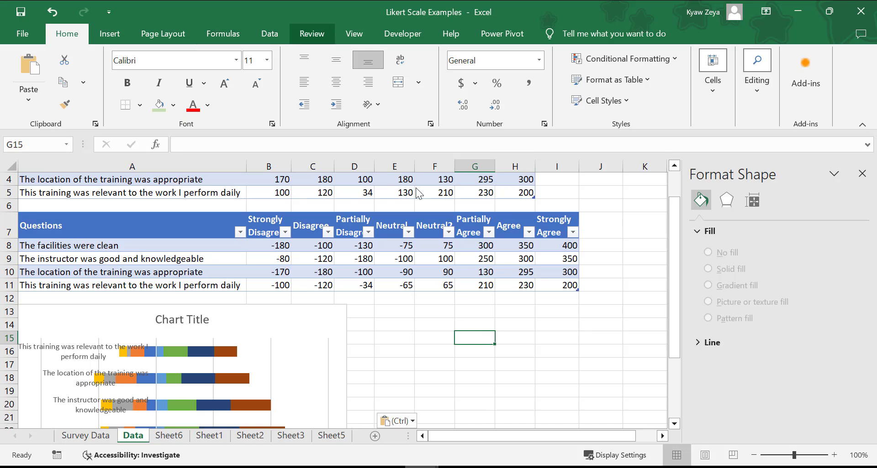
click(355, 37)
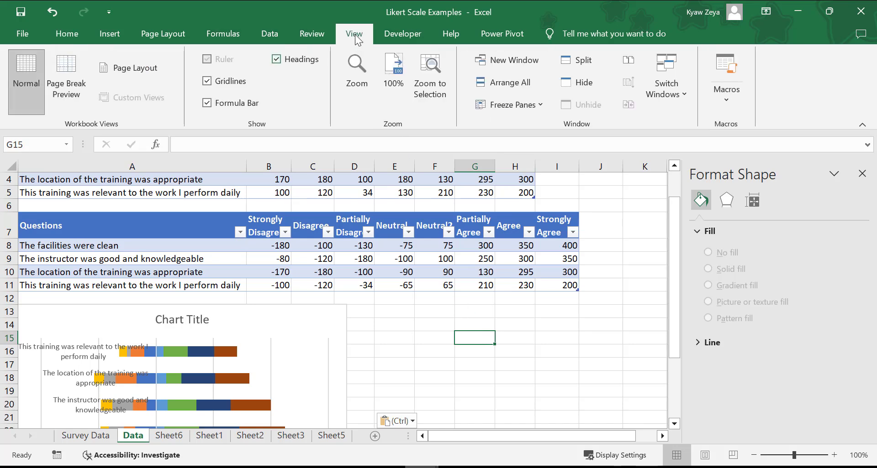
click(206, 81)
Step: Enlarge the stacked bar chart to reach about cell H30 and delete its major vertical gridlines
scroll(470, 314, down, 4)
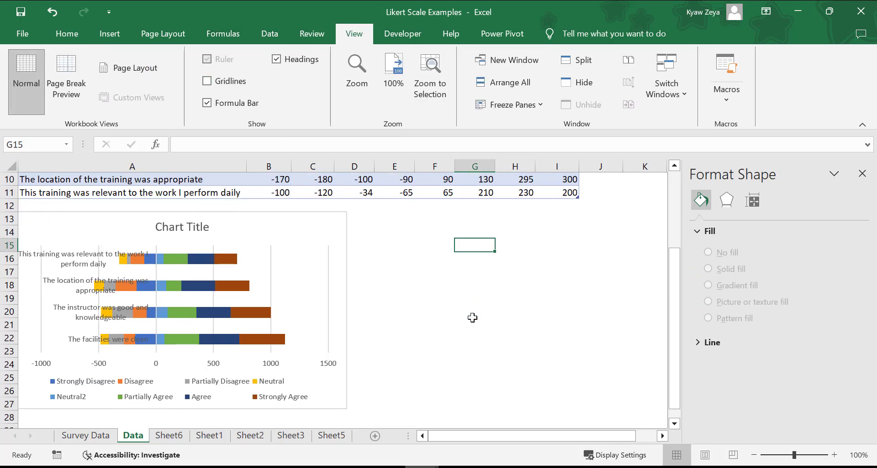
click(328, 320)
drag(347, 330, 510, 368)
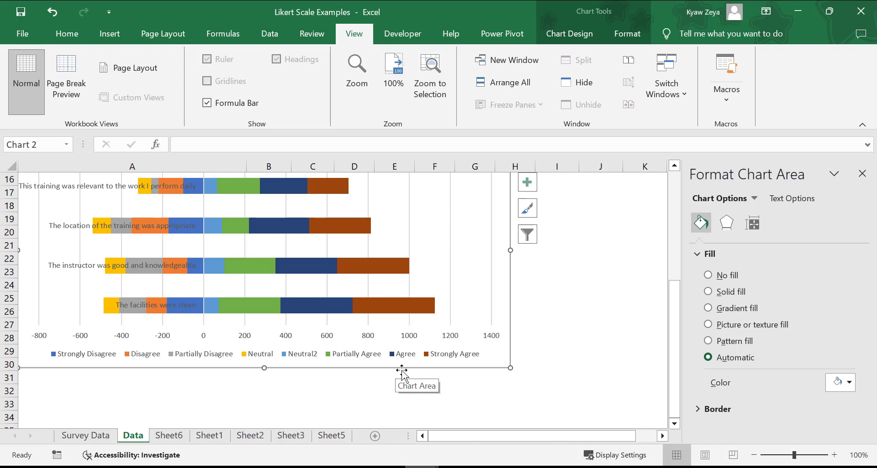
click(79, 210)
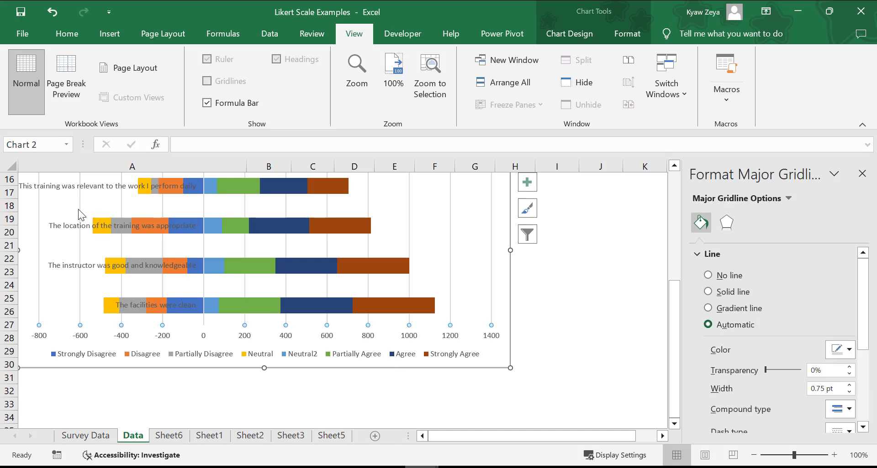
key(Delete)
scroll(256, 307, up, 1)
scroll(256, 307, up, 2)
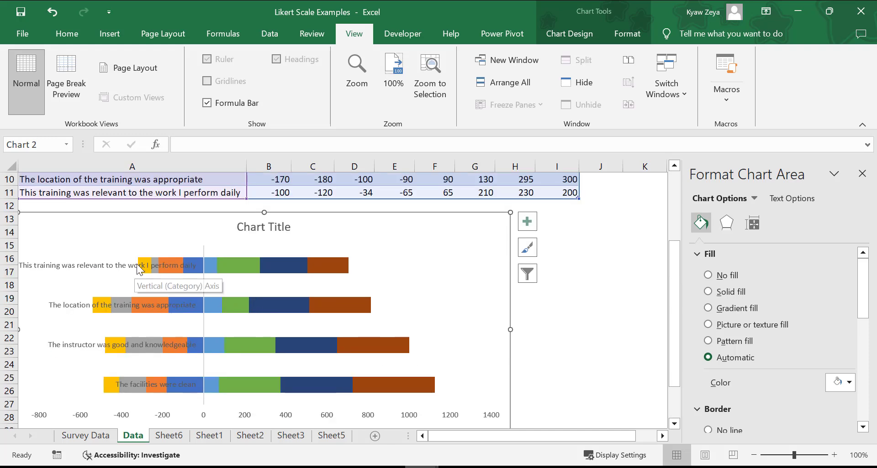
scroll(192, 329, down, 1)
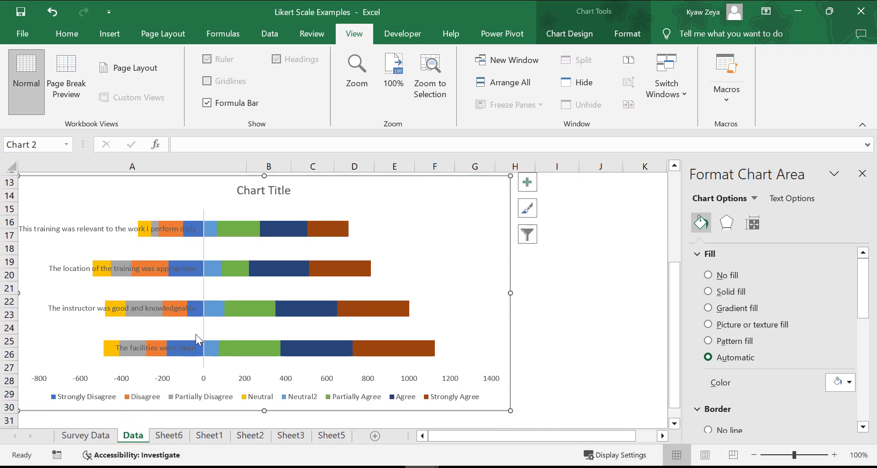
click(155, 345)
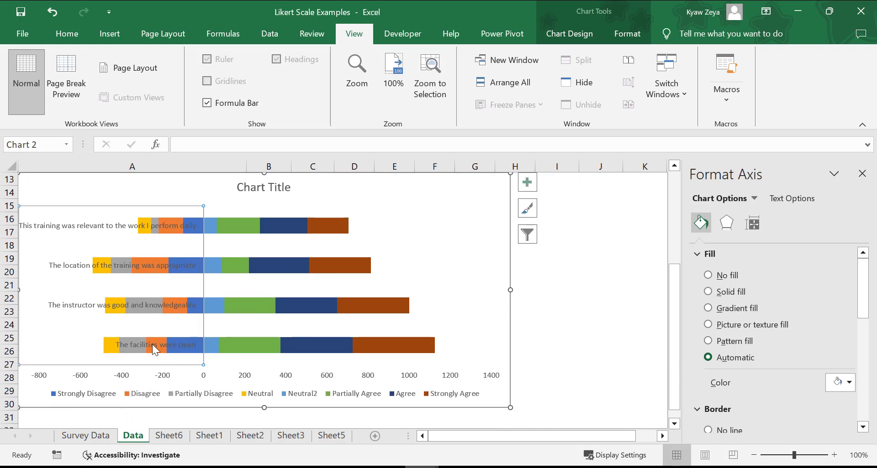
click(170, 220)
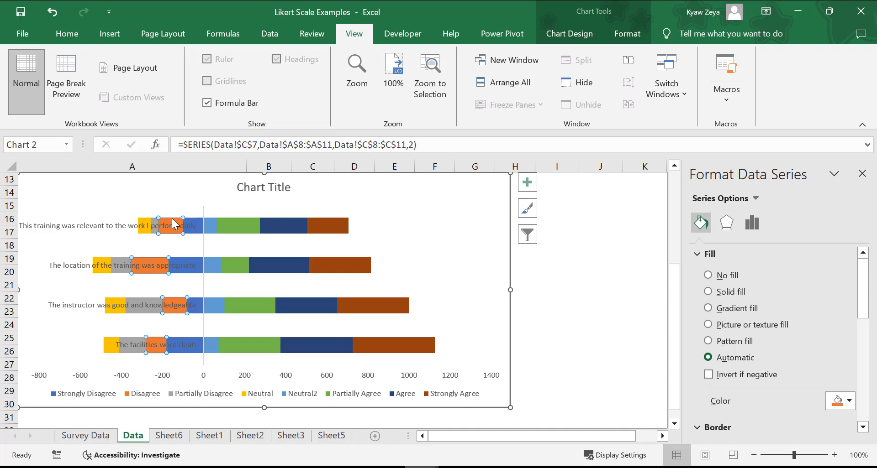
click(188, 345)
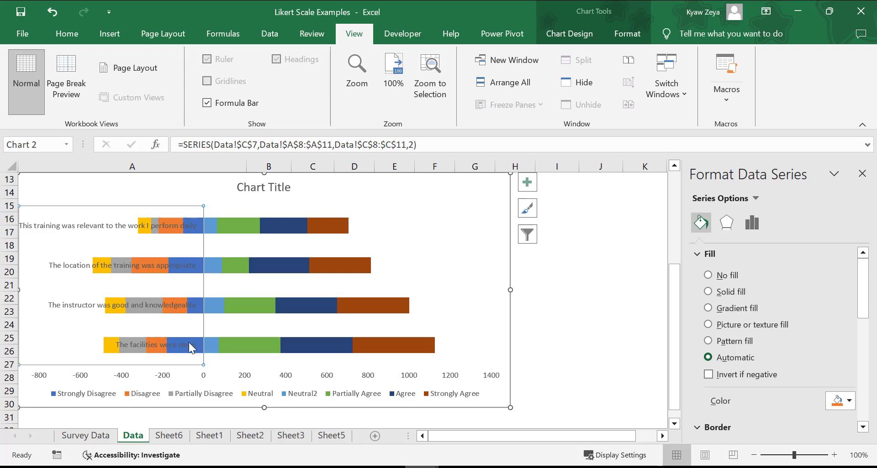
click(188, 341)
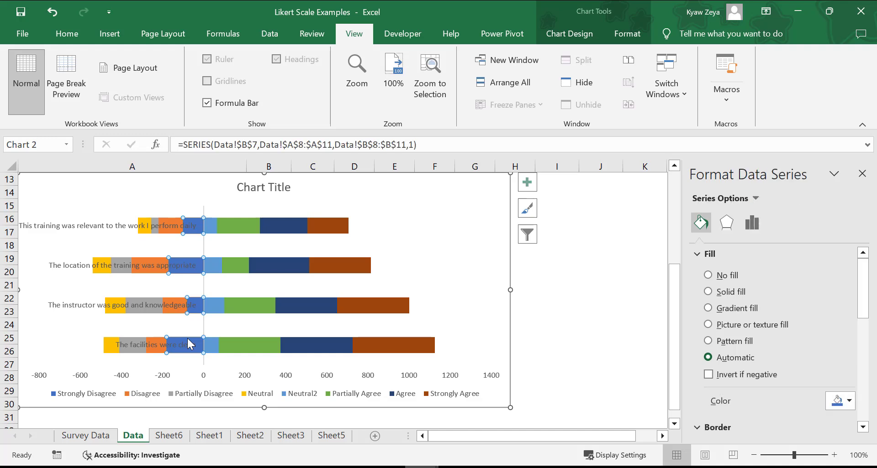
Step: Give the Strongly Disagree series in the stacked bar chart a solid red fill
scroll(187, 339, up, 3)
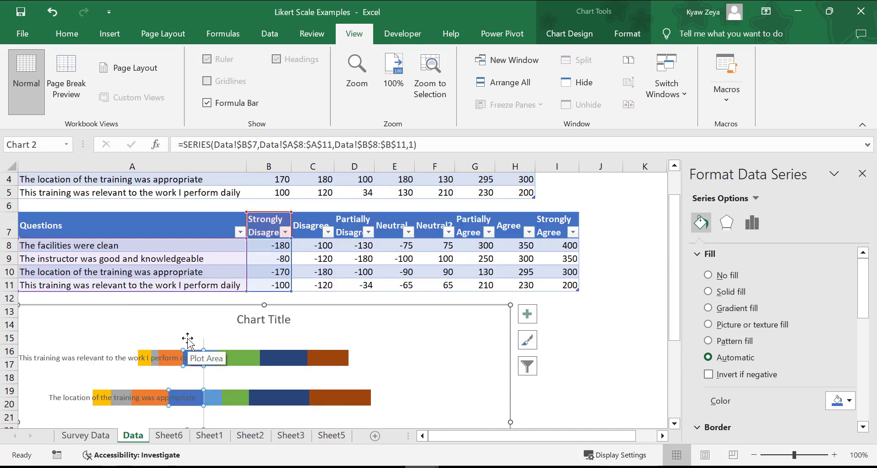
click(709, 292)
click(842, 401)
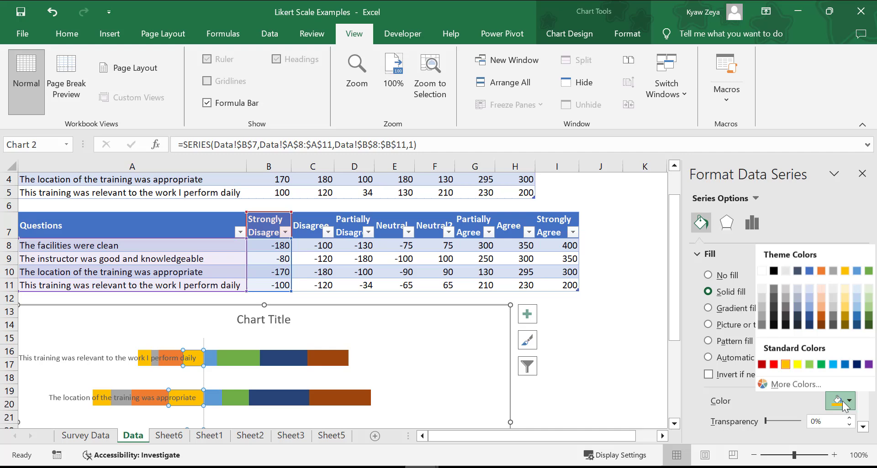
click(773, 365)
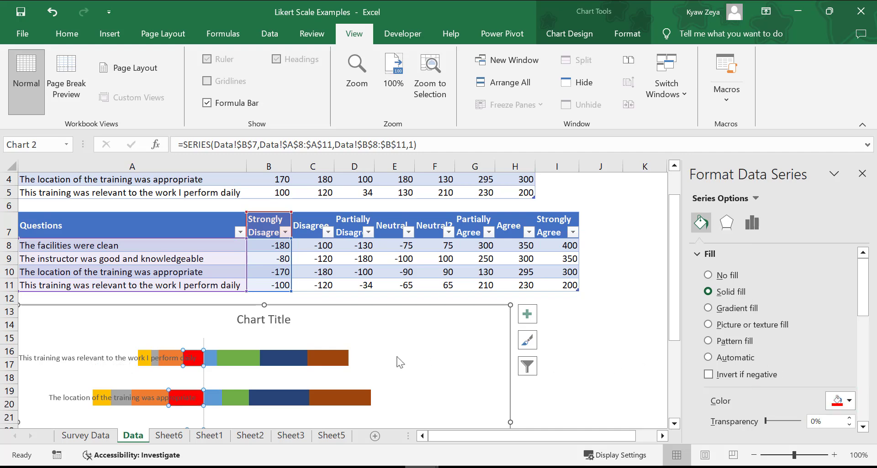
Step: Fill the chart's Disagree series with the standard orange colour
click(173, 357)
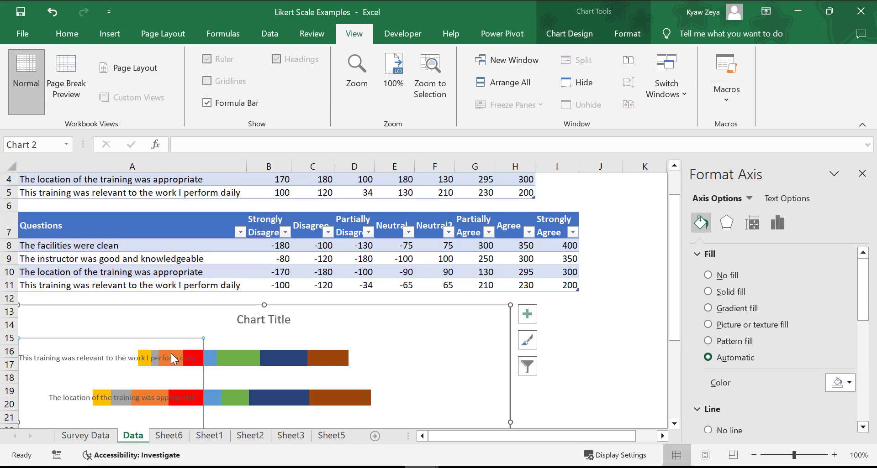
click(177, 350)
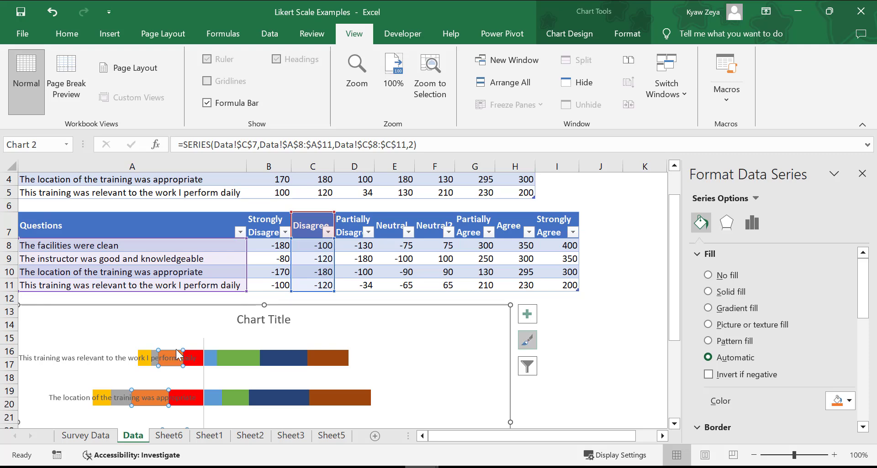
click(846, 407)
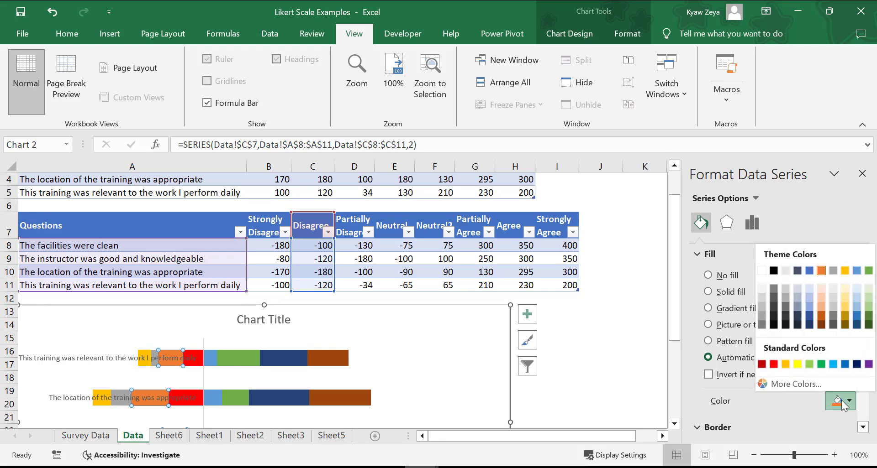
click(785, 364)
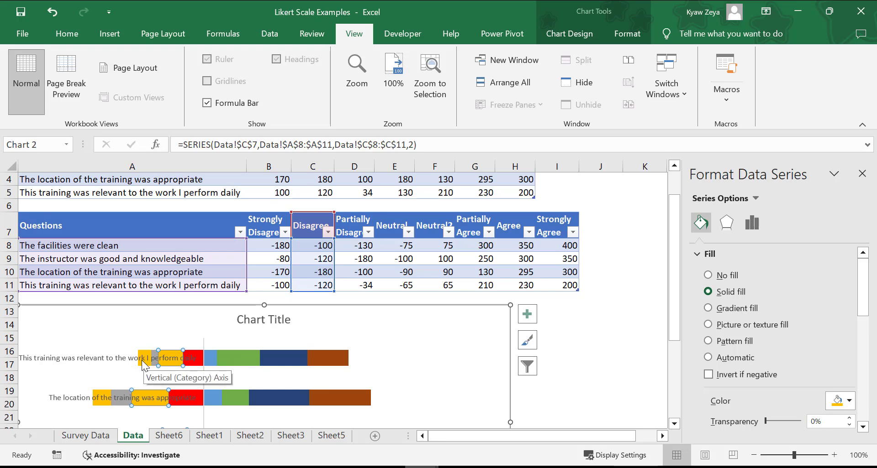
Step: Set both the Neutral2 and Neutral series in the chart to No fill
click(210, 358)
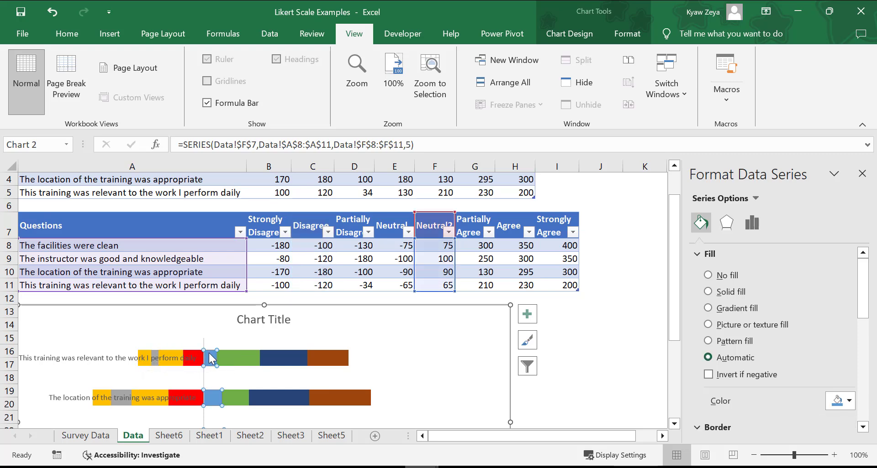
click(710, 276)
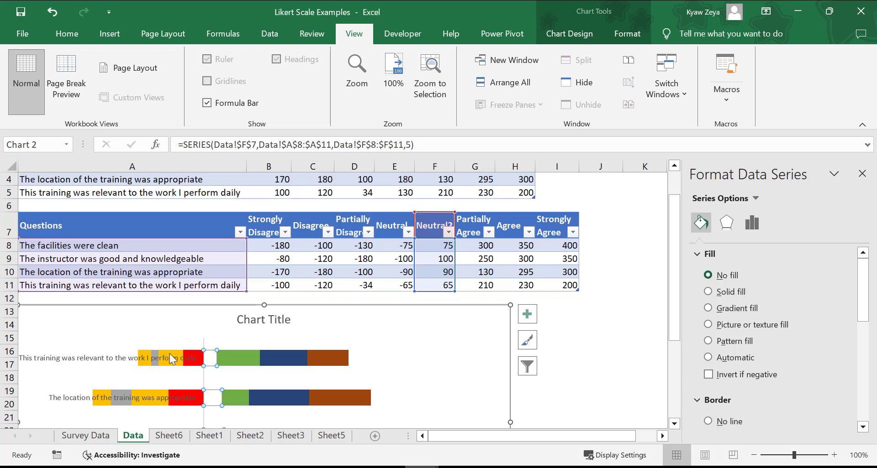
click(145, 362)
click(145, 358)
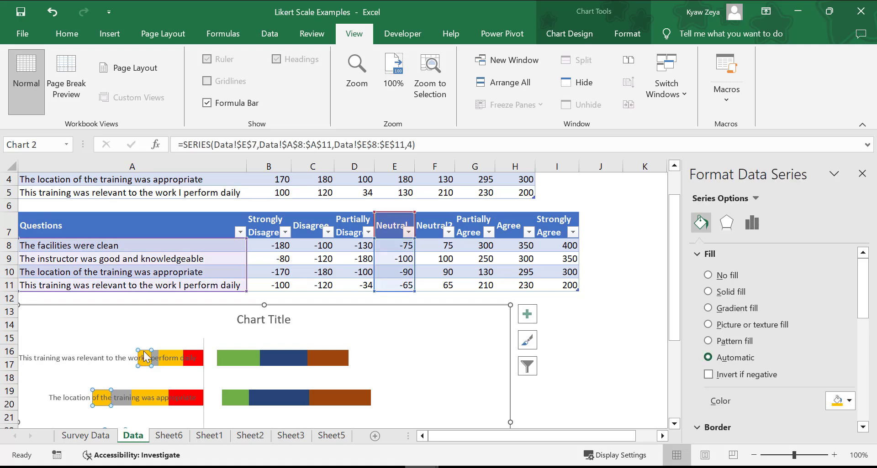
click(708, 277)
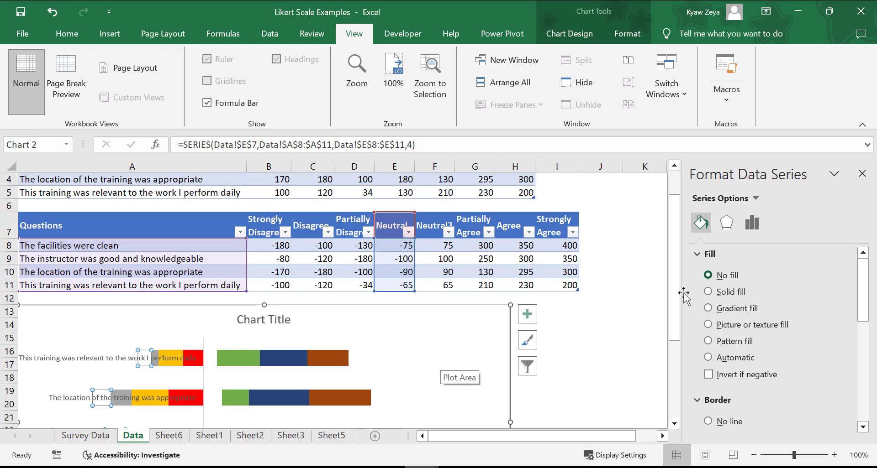
click(603, 355)
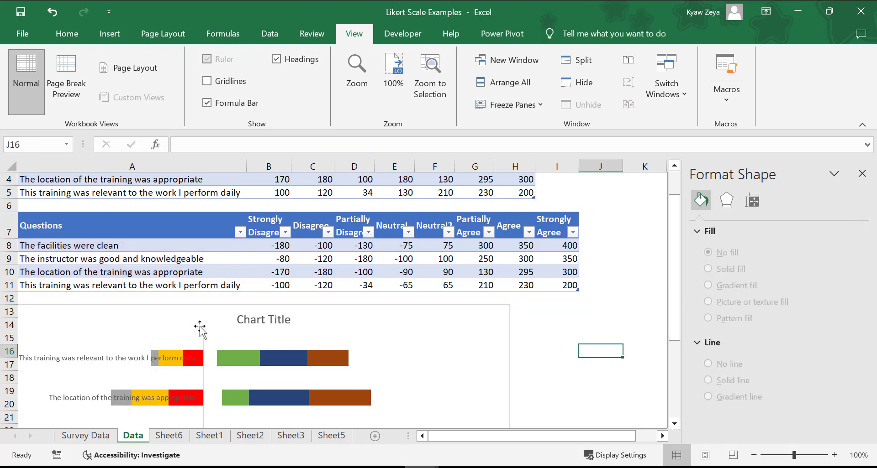
Step: Give the Strongly Agree series a solid fill in standard green
click(155, 361)
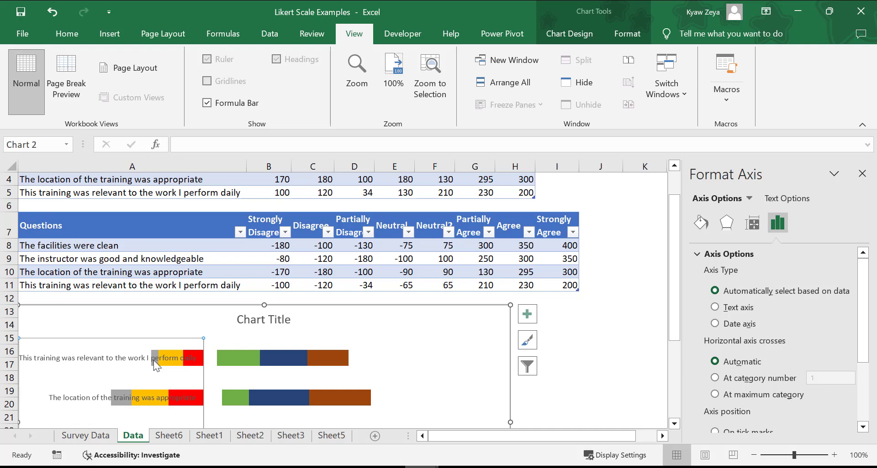
scroll(154, 360, down, 2)
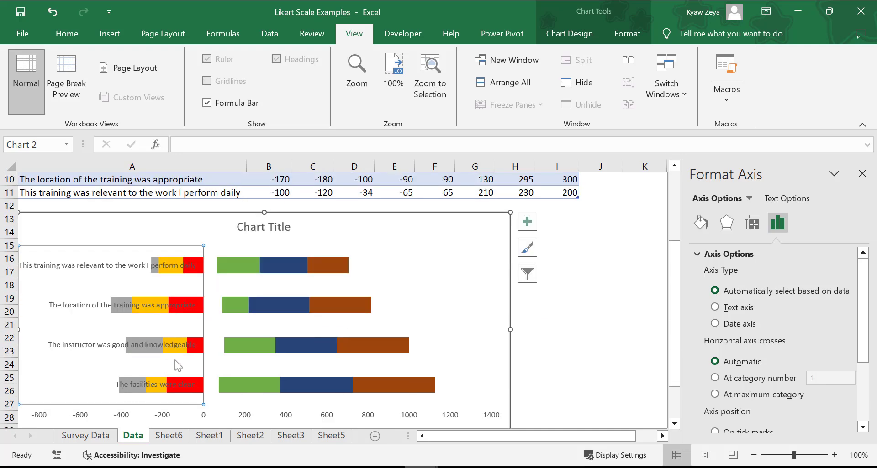
click(343, 264)
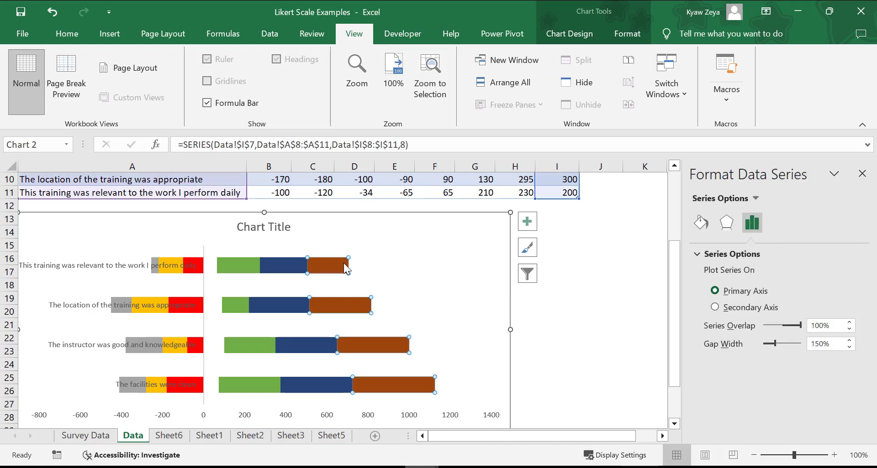
scroll(343, 263, up, 1)
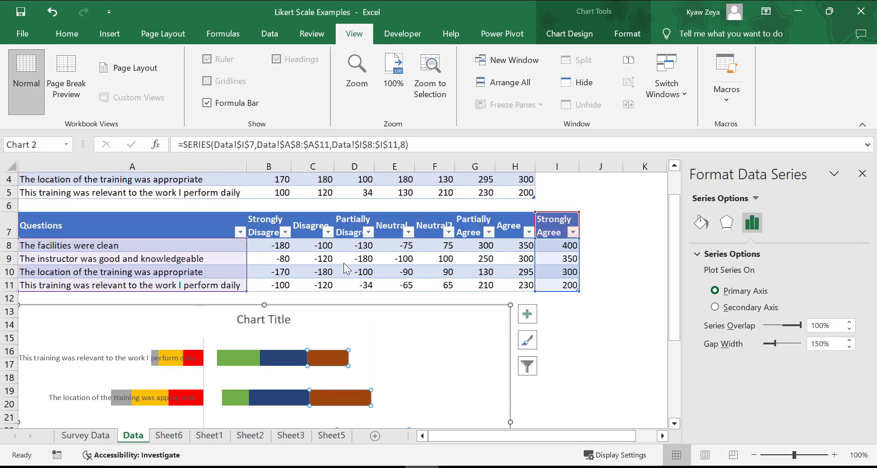
click(703, 226)
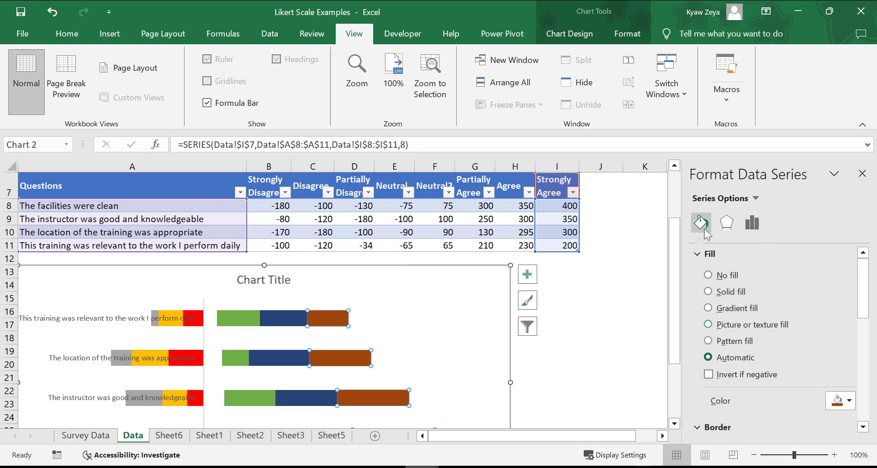
click(708, 292)
click(836, 398)
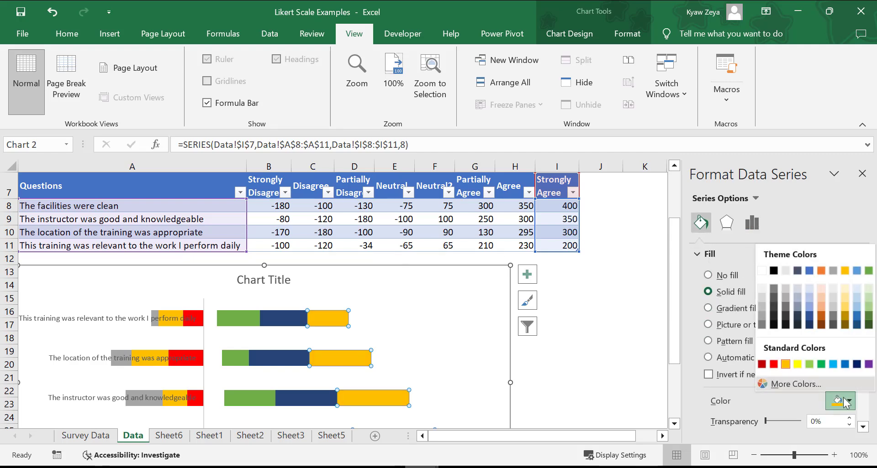
click(821, 364)
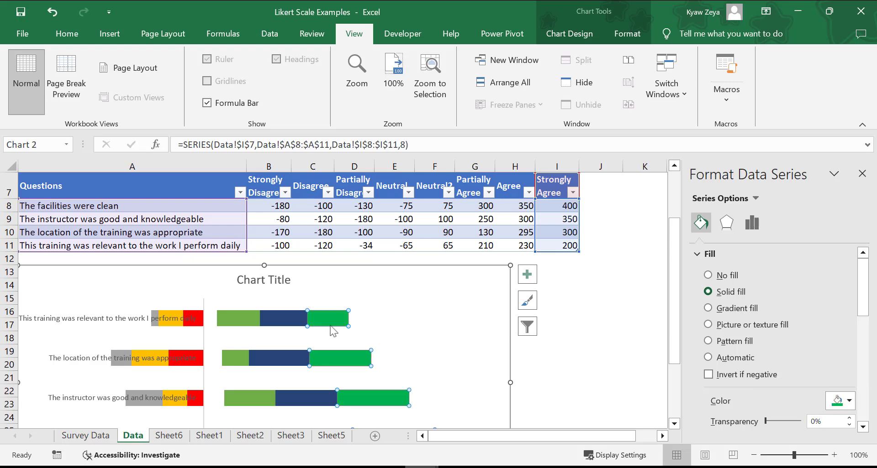
Step: Fill the Agree series with a light green theme shade
click(307, 323)
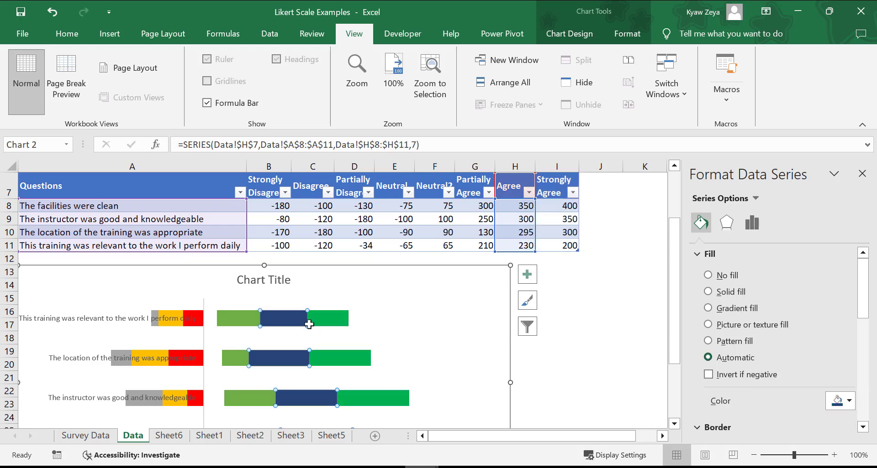
click(837, 401)
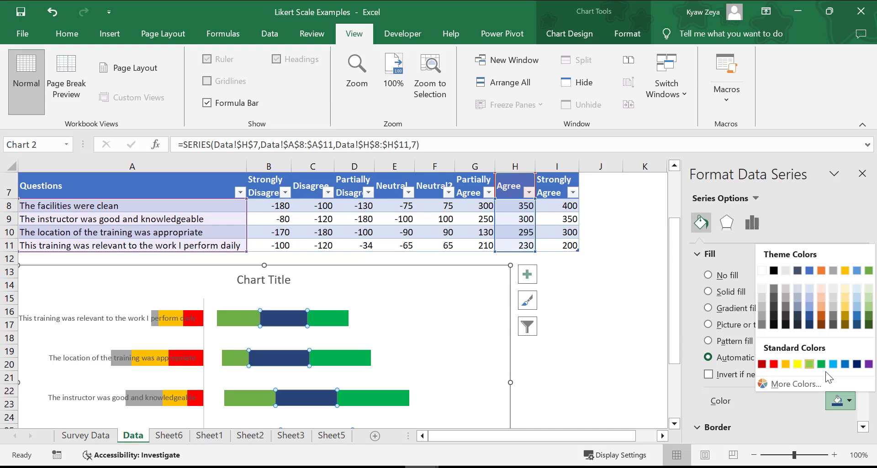
click(869, 312)
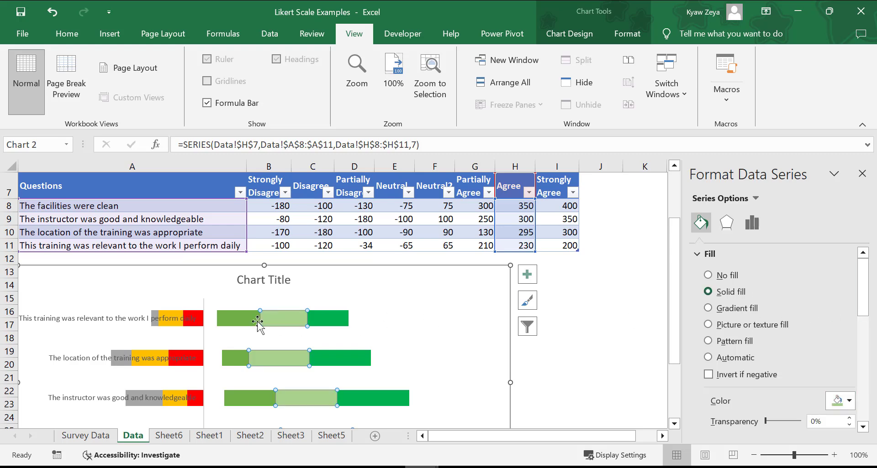
Step: Fill the Partially Agree series with a green theme shade paler than the one on the Agree series
click(236, 322)
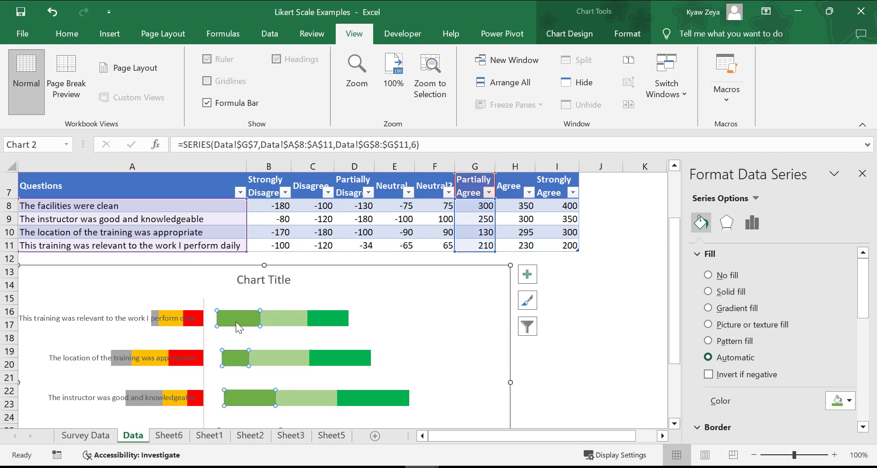
click(848, 401)
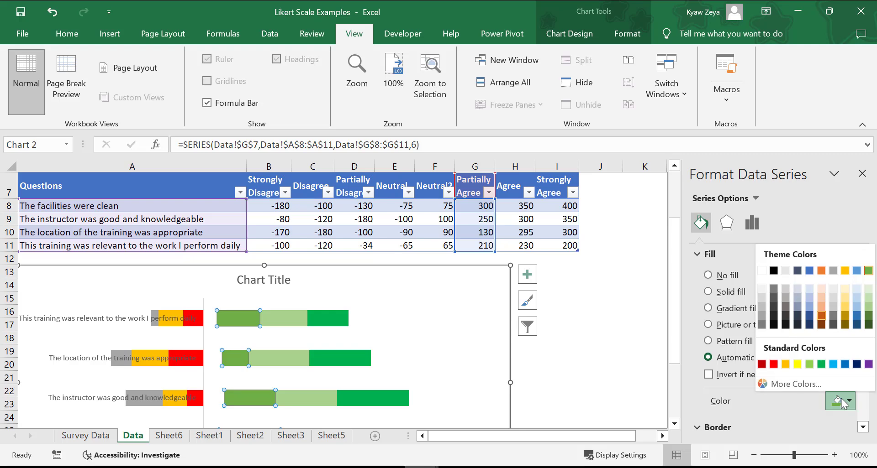
click(857, 298)
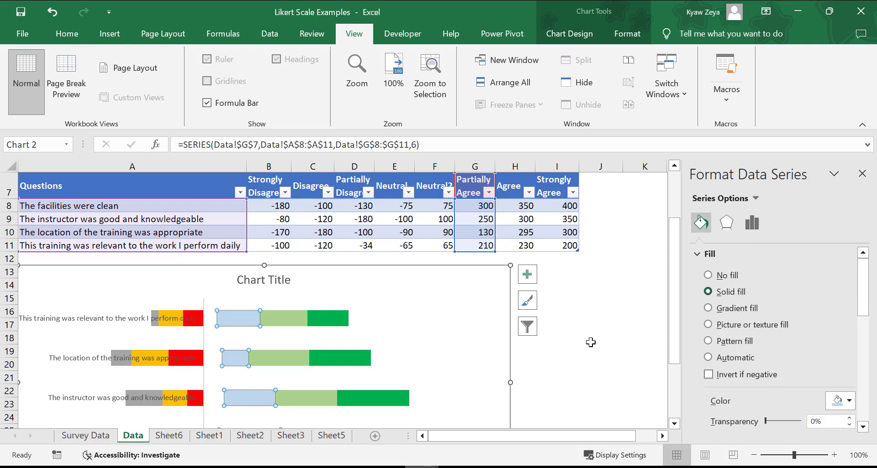
click(838, 406)
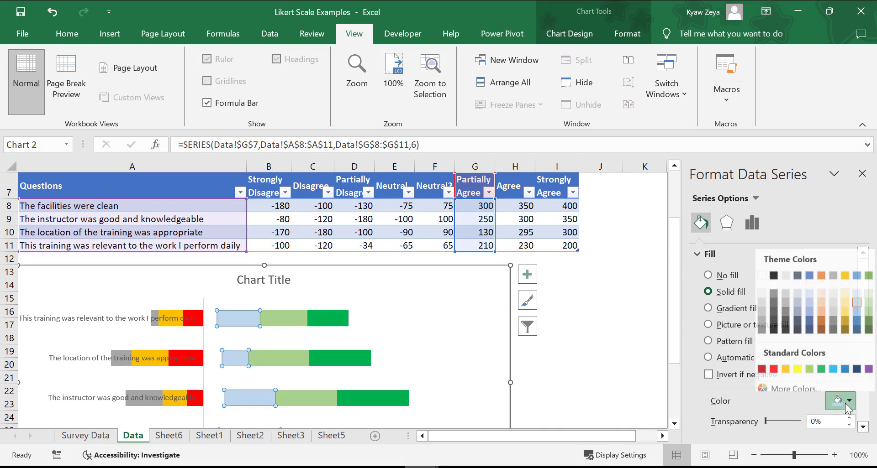
click(871, 303)
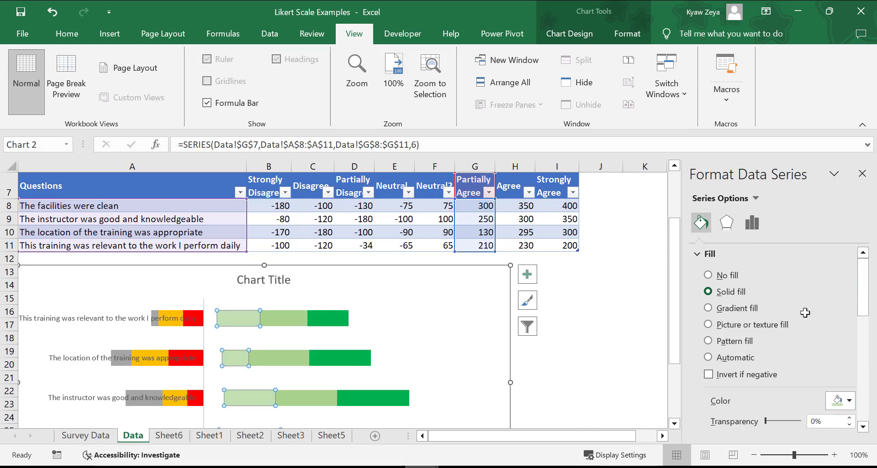
click(602, 363)
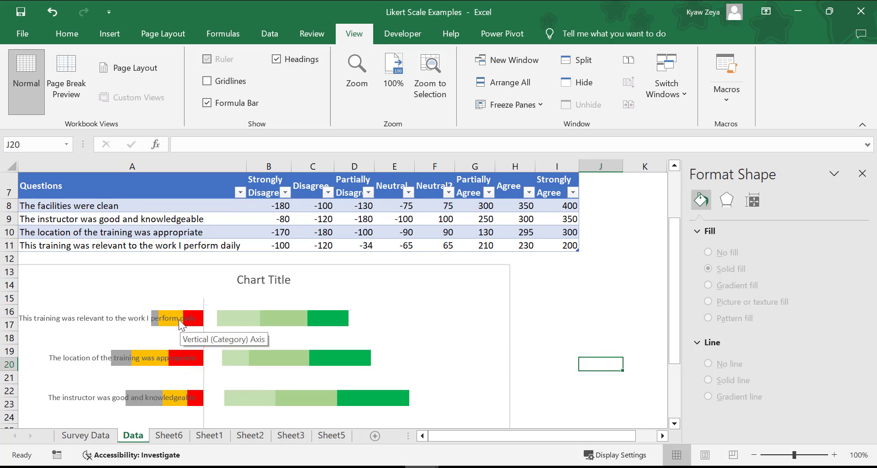
Step: Give the Partially Disagree series a solid yellow fill
click(153, 321)
click(154, 316)
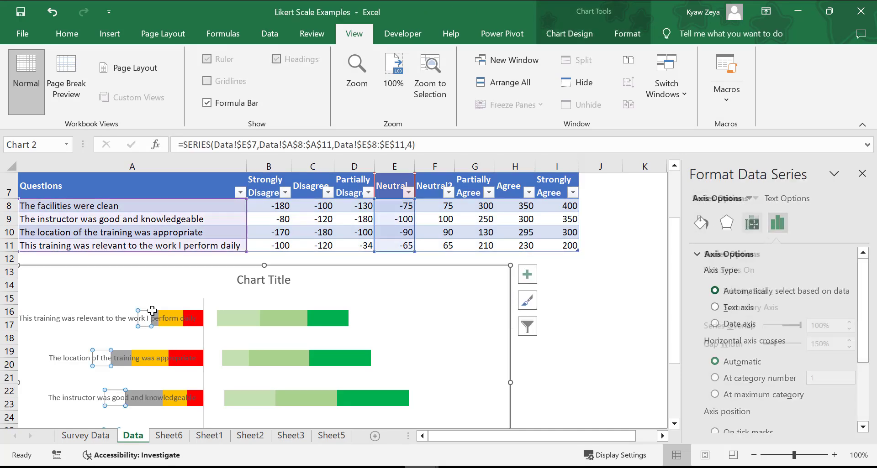
click(156, 315)
click(155, 311)
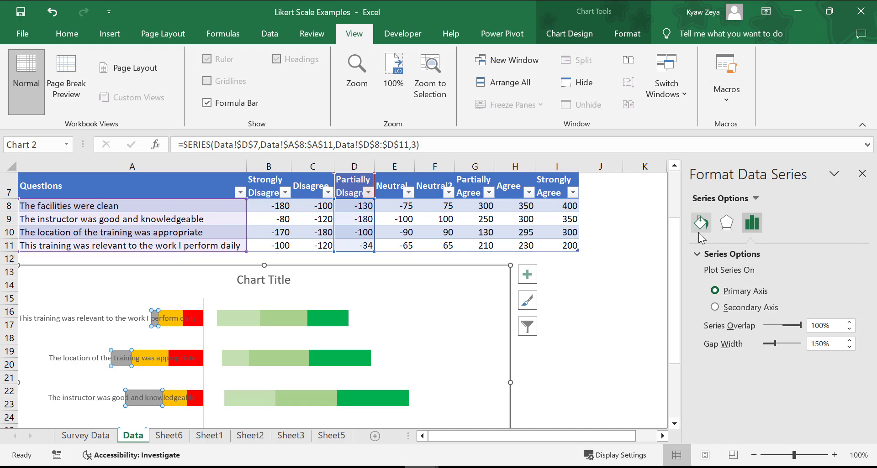
click(702, 223)
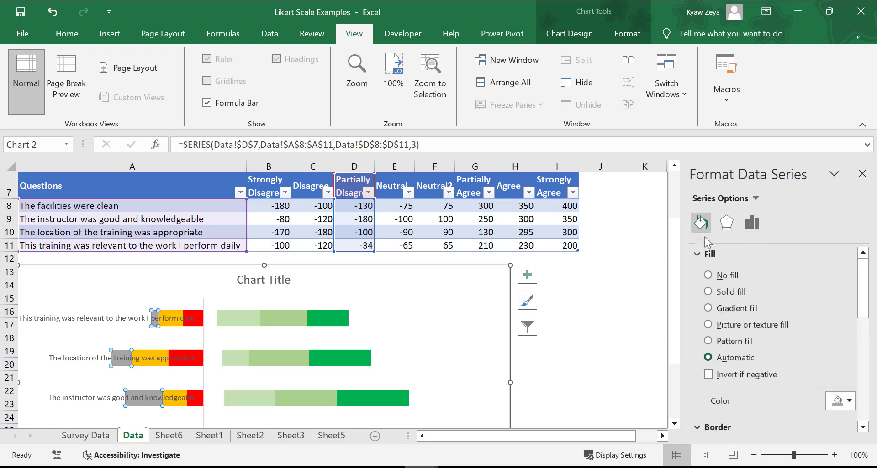
click(709, 292)
click(848, 401)
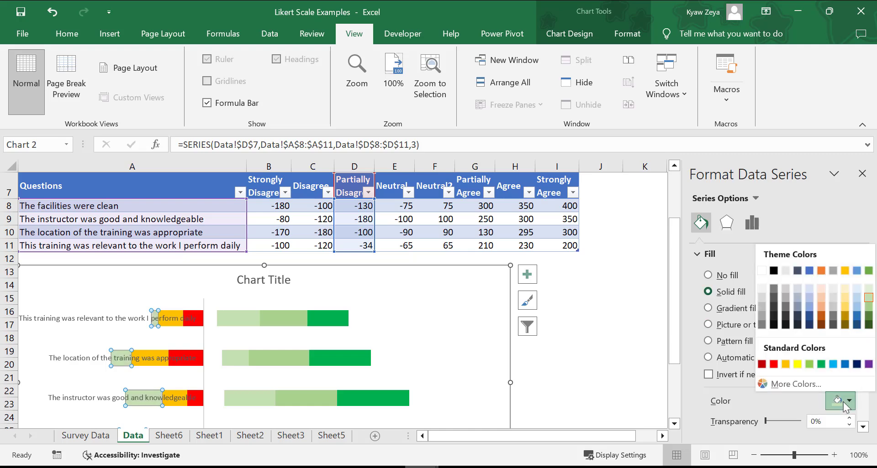
click(796, 363)
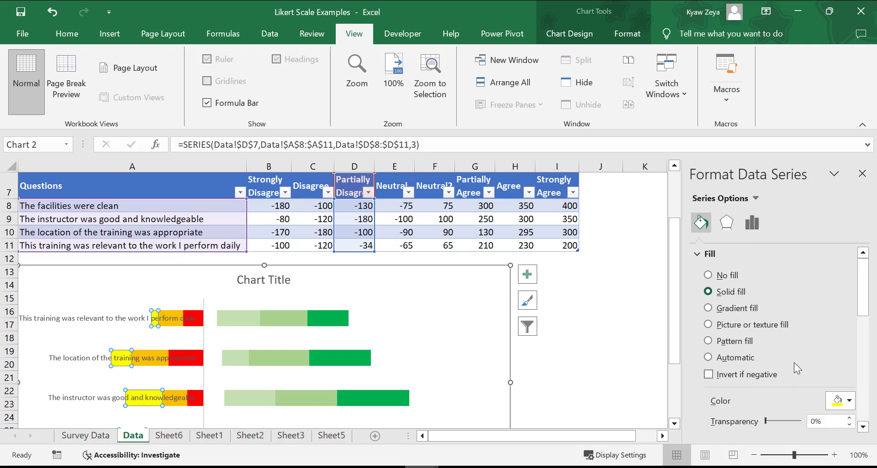
click(599, 364)
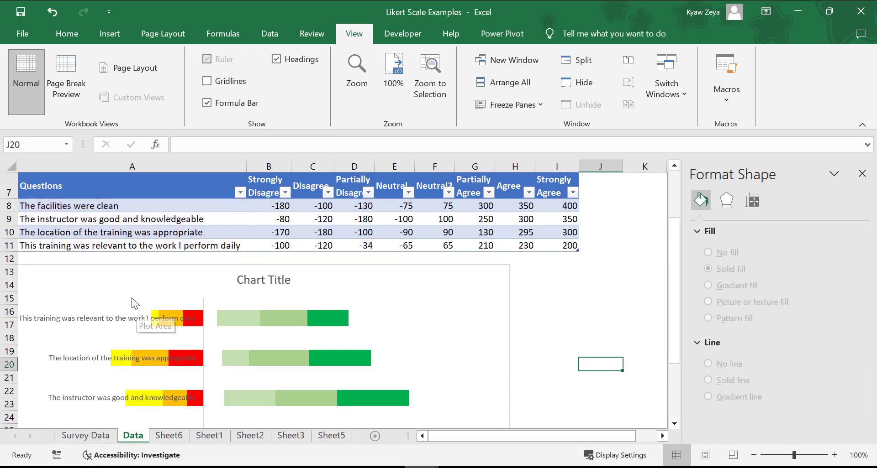
click(148, 322)
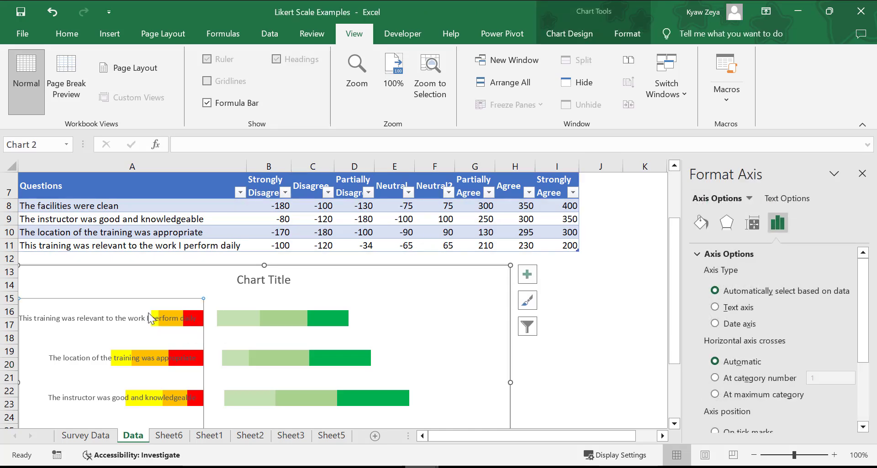
click(150, 314)
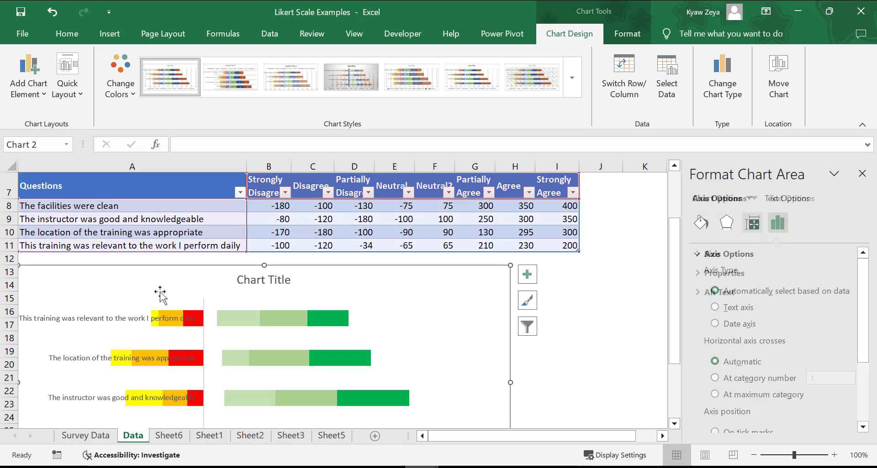
click(149, 313)
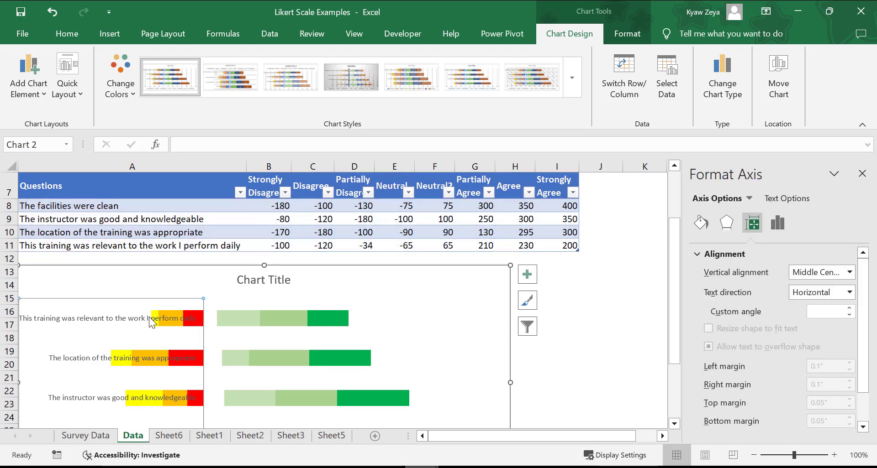
Step: Give the Neutral2 series a solid fill in the lightest gray theme shade
click(209, 320)
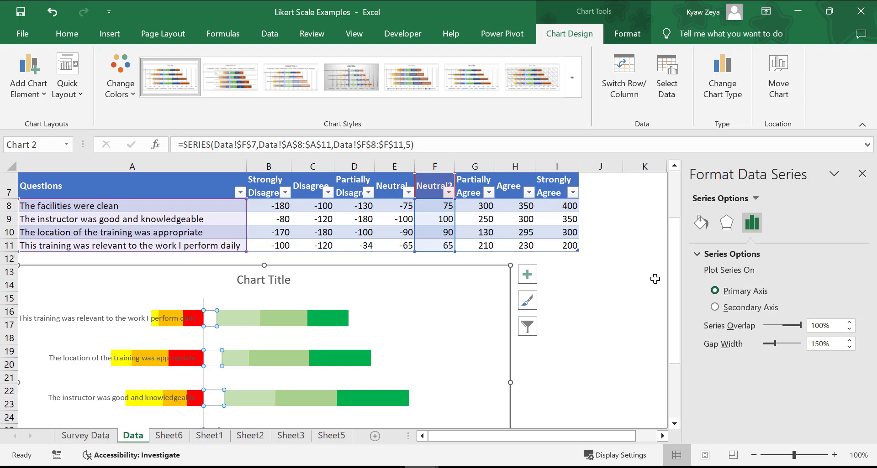
click(701, 222)
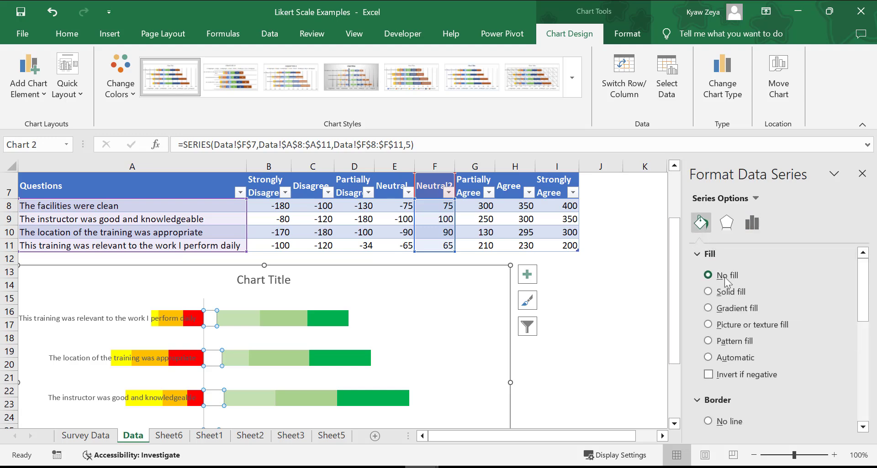
click(731, 292)
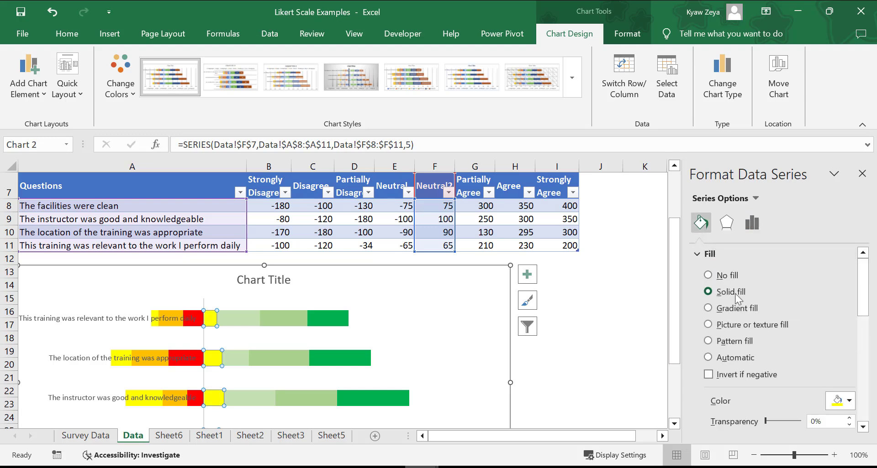
click(847, 402)
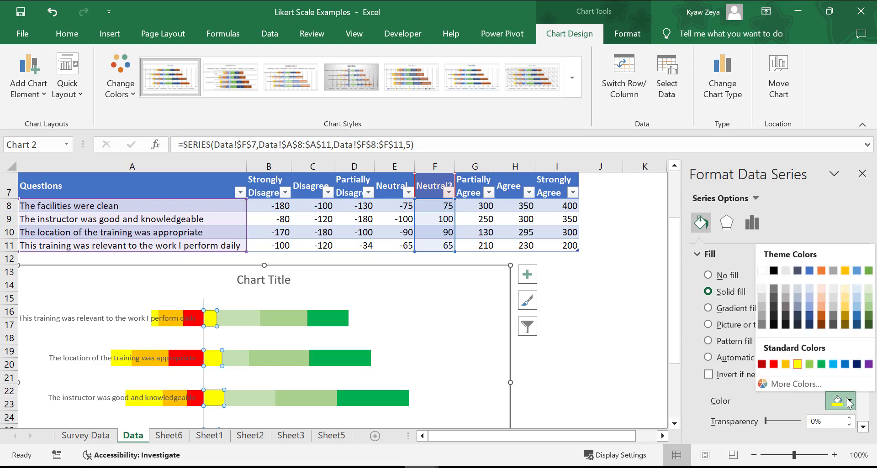
click(834, 289)
Step: Set the label position of the chart's question axis to Low
click(150, 325)
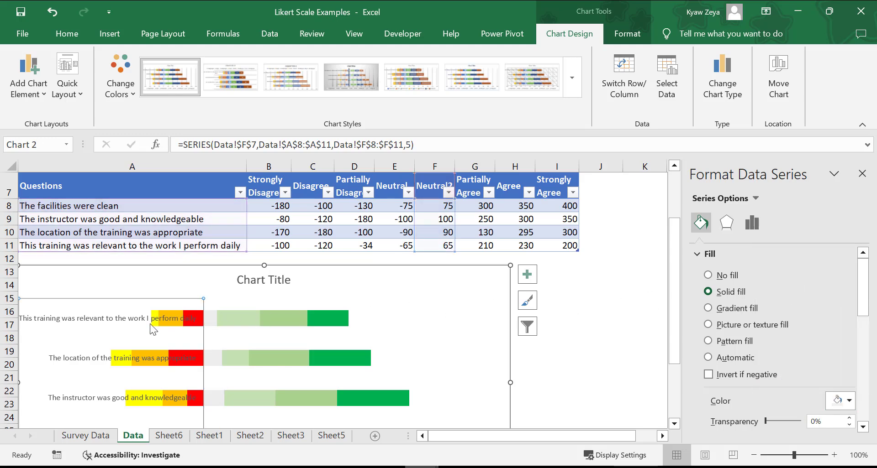
scroll(146, 328, down, 2)
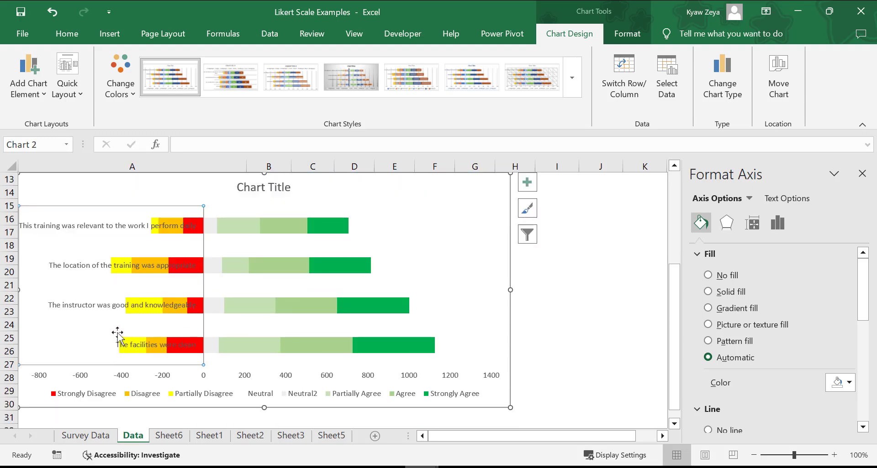
right_click(94, 218)
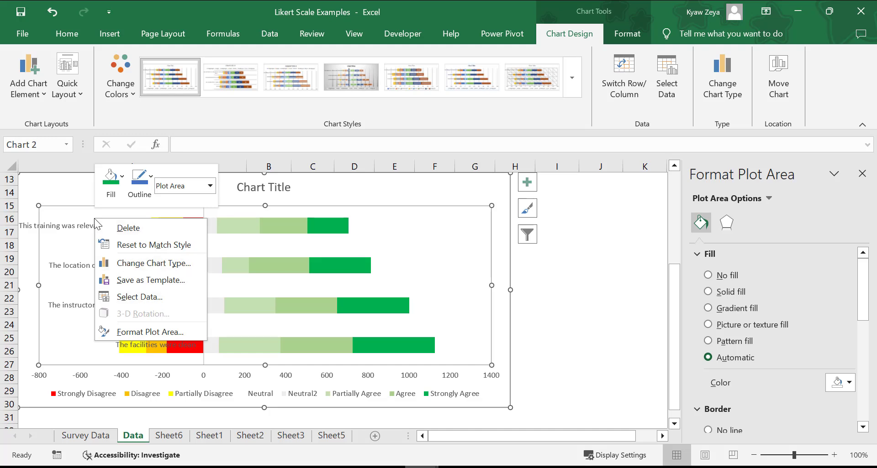
click(56, 210)
click(37, 227)
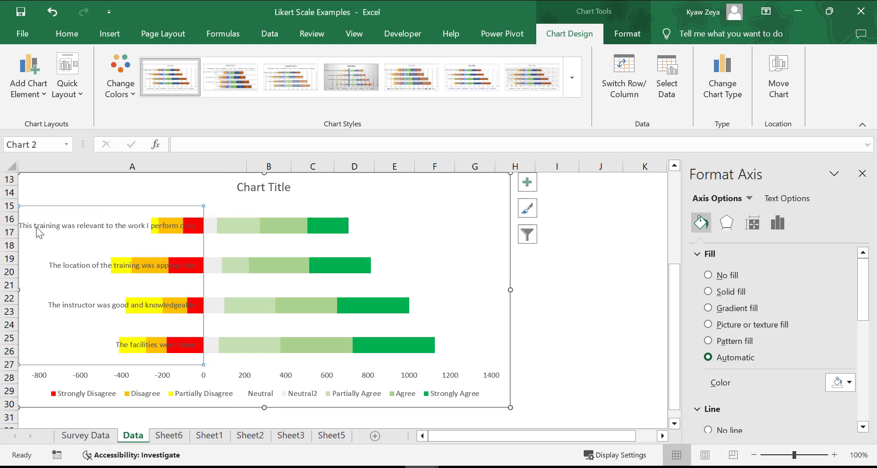
right_click(37, 226)
click(100, 394)
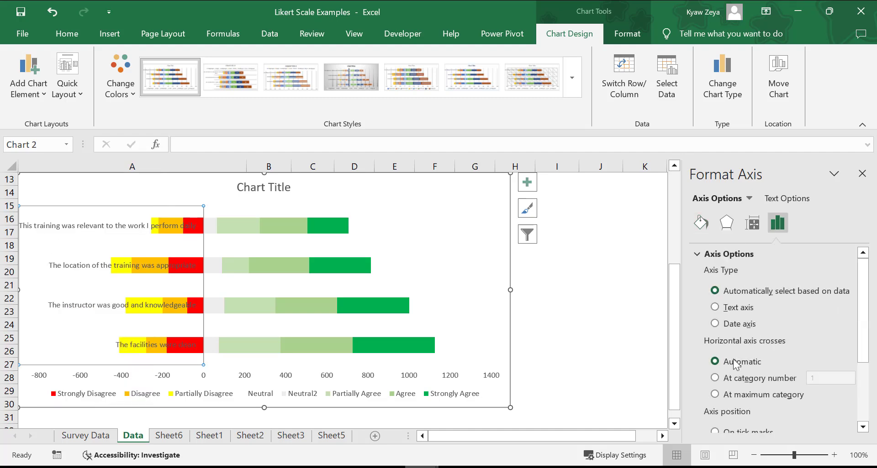
scroll(734, 361, down, 5)
click(712, 405)
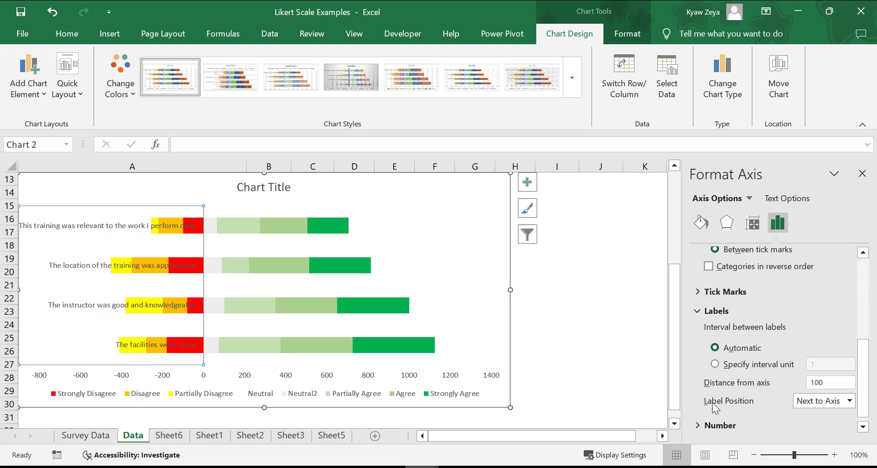
click(802, 405)
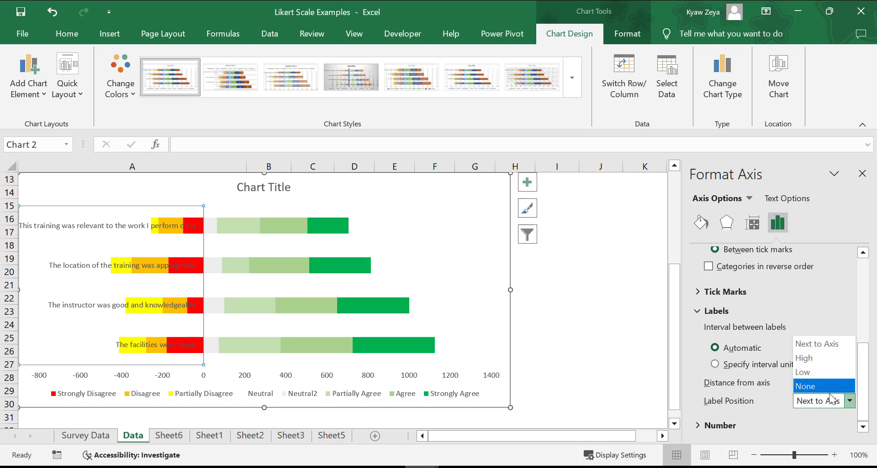
click(814, 370)
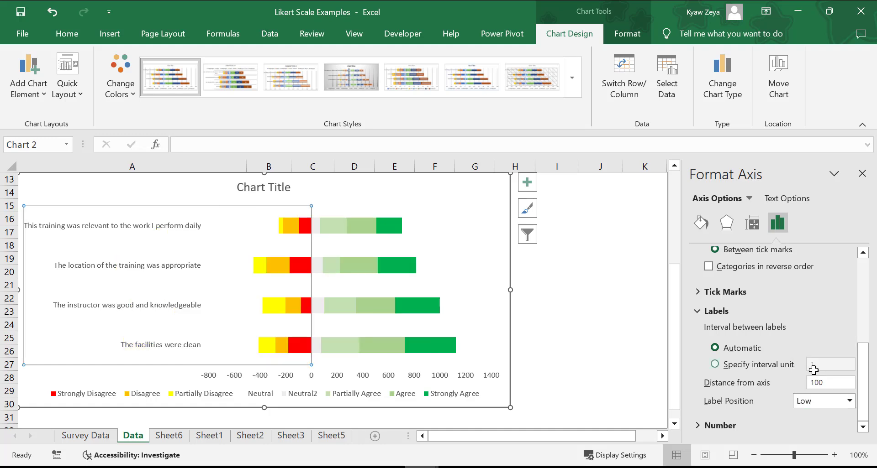
click(351, 198)
Step: Give the Neutral series a solid fill in the same lightest gray theme shade as Neutral2
click(275, 228)
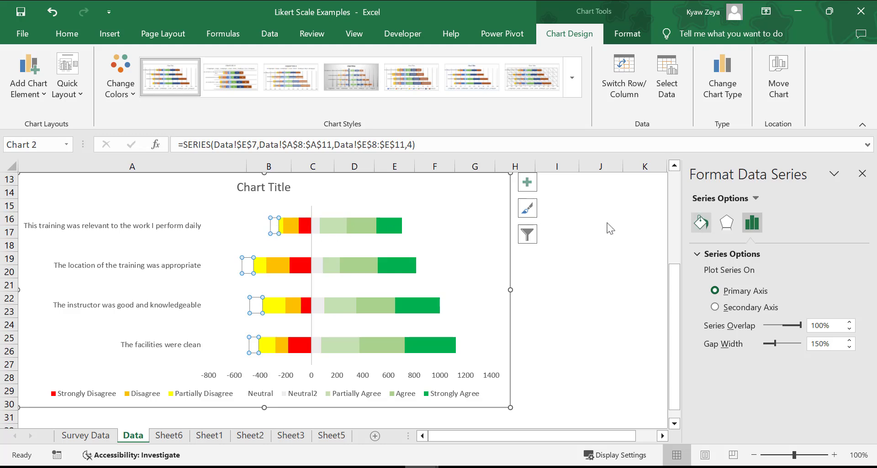
click(702, 222)
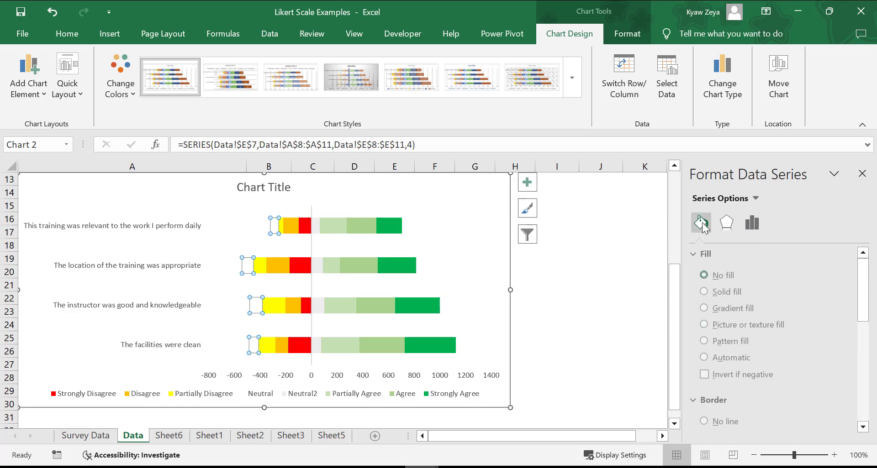
click(724, 291)
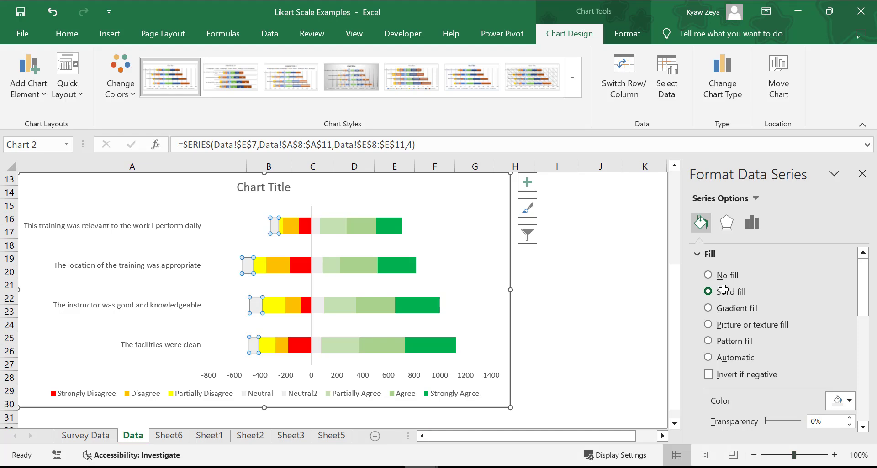
click(574, 387)
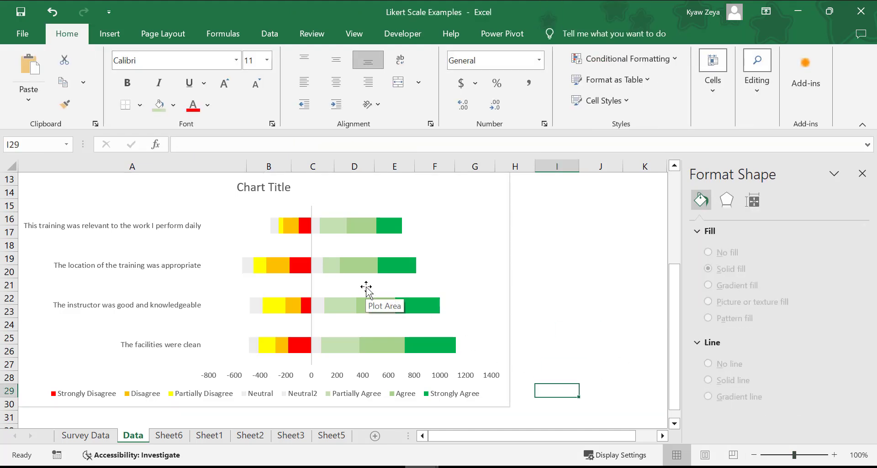
click(274, 228)
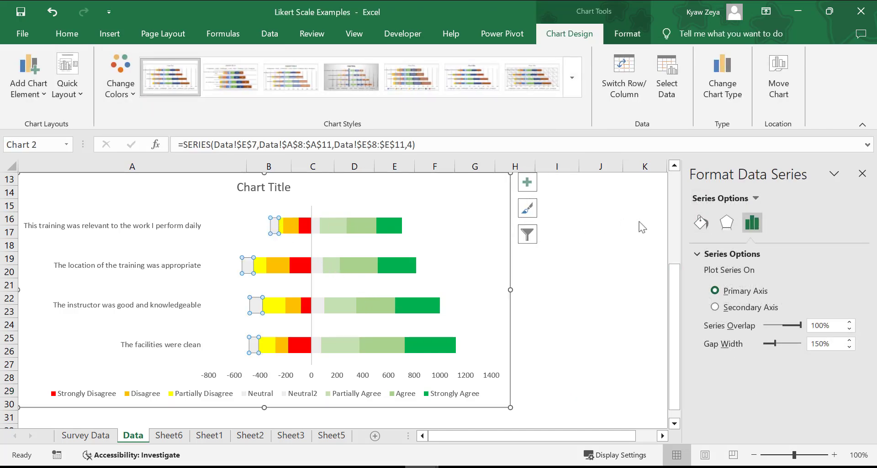
click(701, 223)
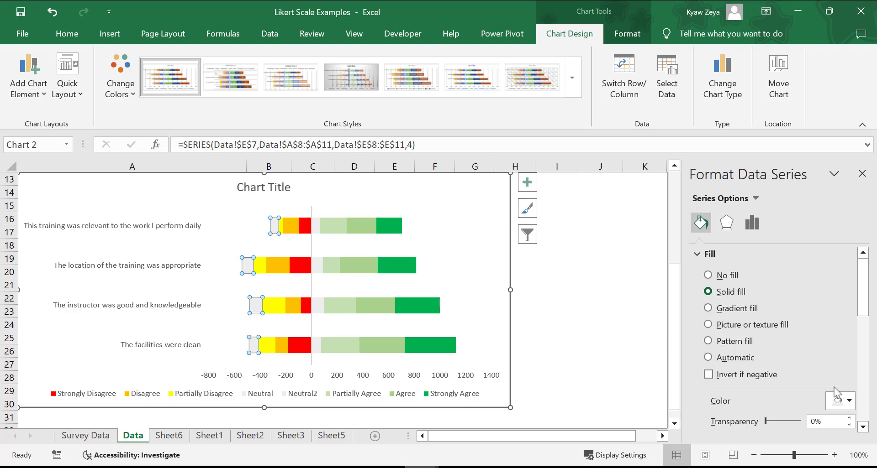
click(847, 401)
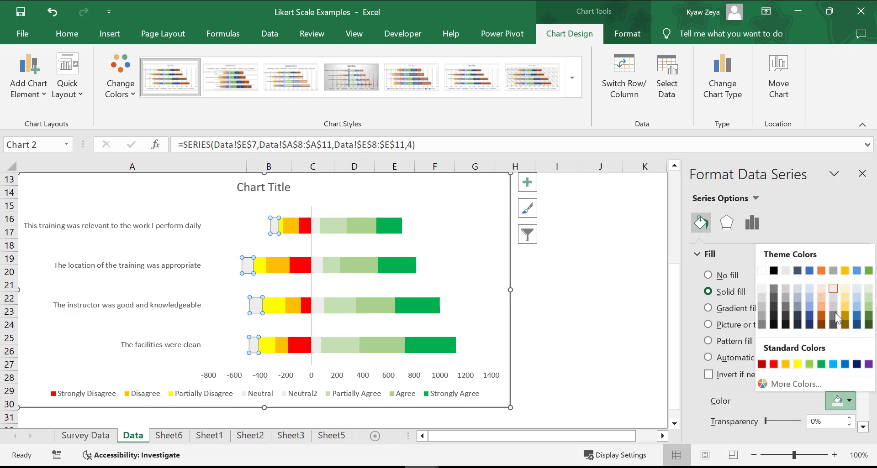
click(831, 286)
click(502, 291)
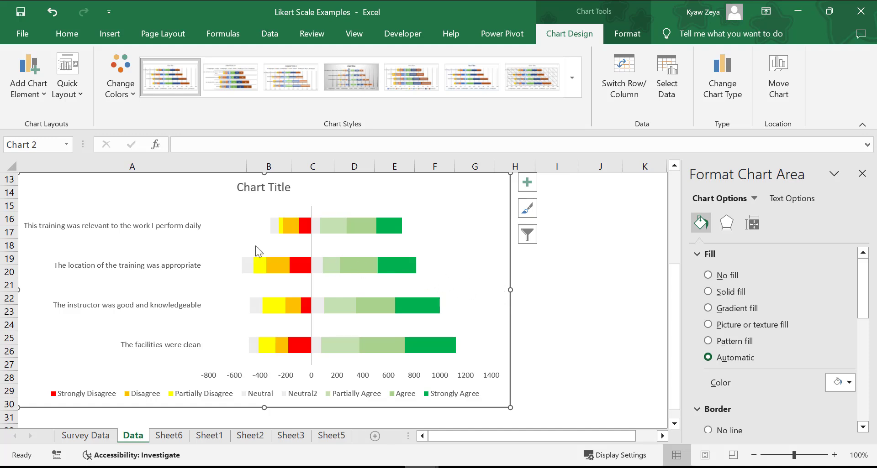
Step: Open the chart's data source and move the Strongly Disagree series down to just below Neutral
right_click(220, 240)
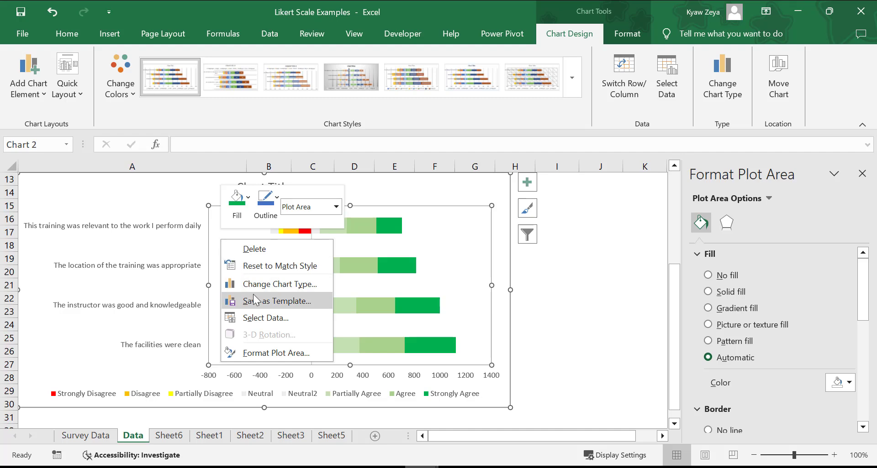
click(268, 319)
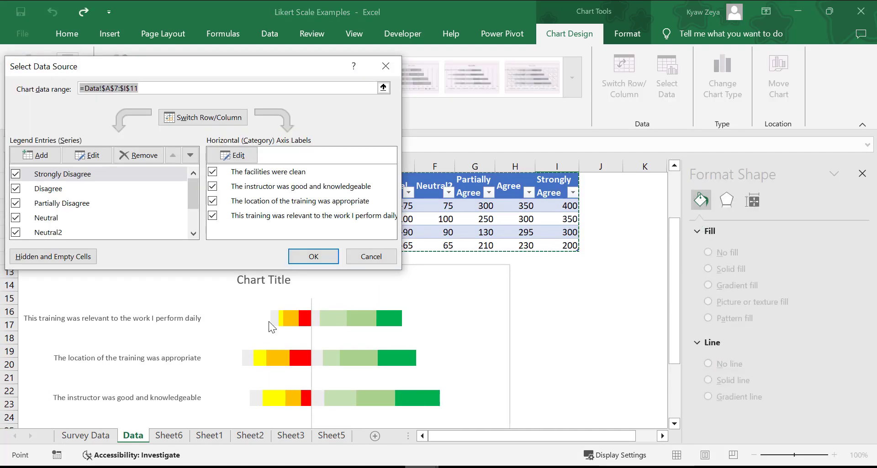
click(190, 156)
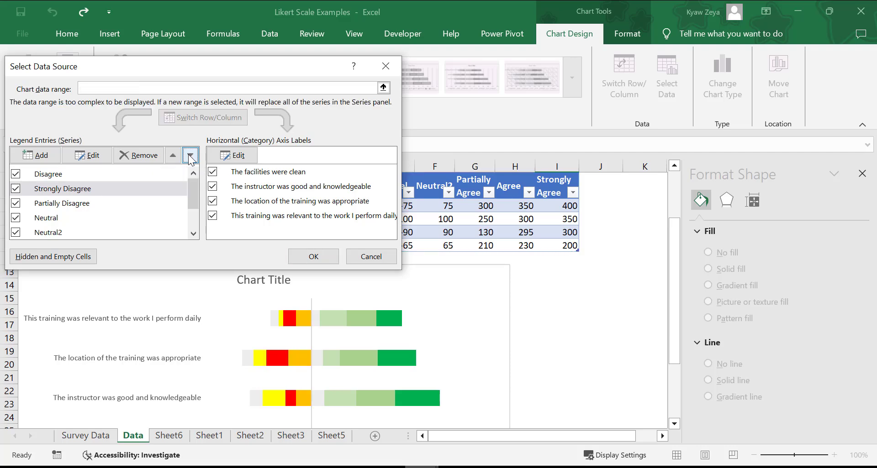
click(190, 156)
click(190, 156)
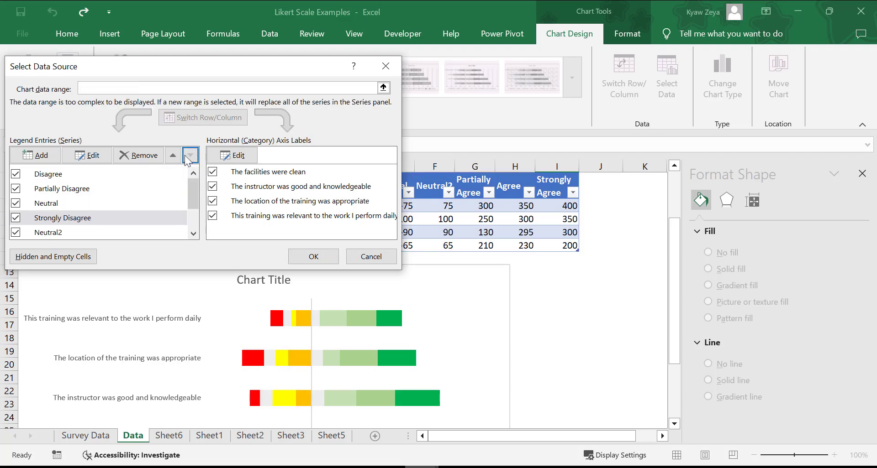
Step: Move the Disagree series down to directly above Strongly Disagree in the series order
click(69, 178)
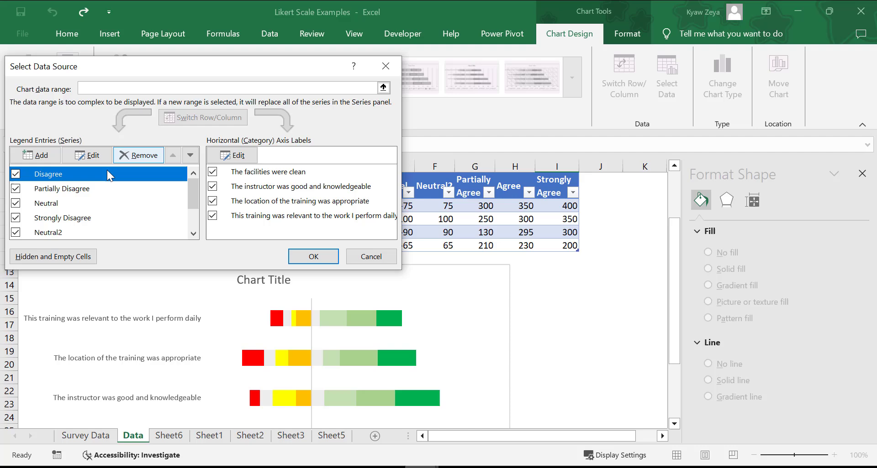
click(190, 155)
click(190, 155)
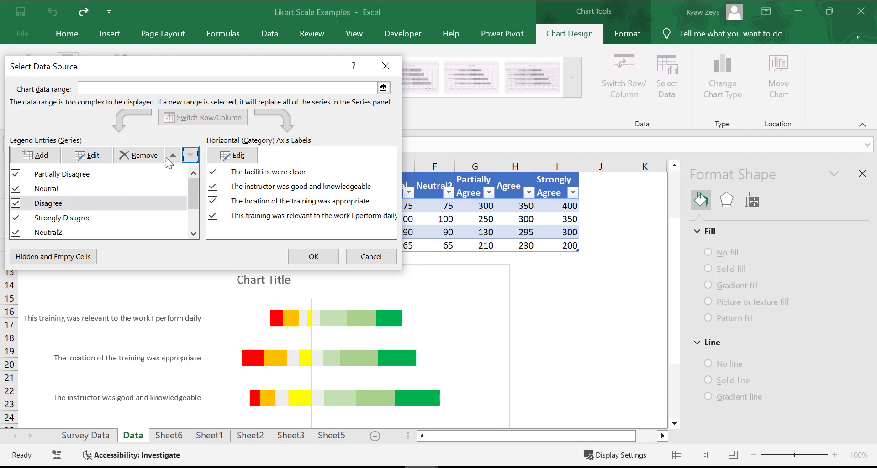
Step: Move the Partially Disagree series between Neutral and Disagree, and apply the new series order
click(85, 176)
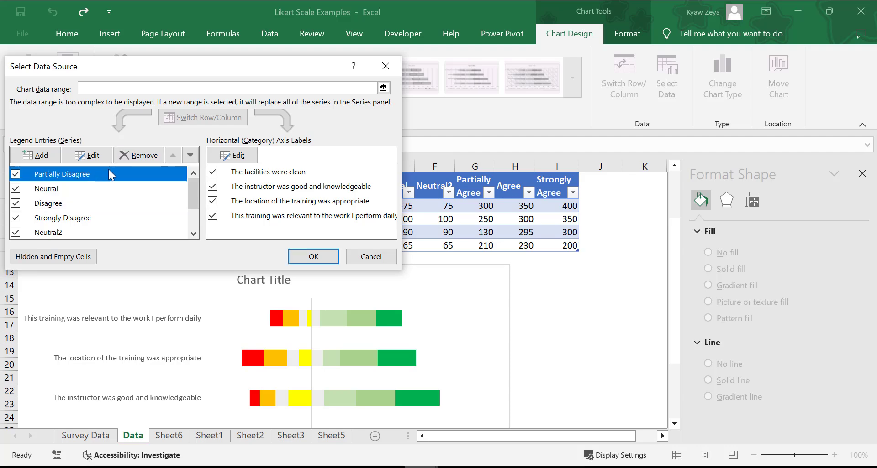
click(191, 156)
click(191, 156)
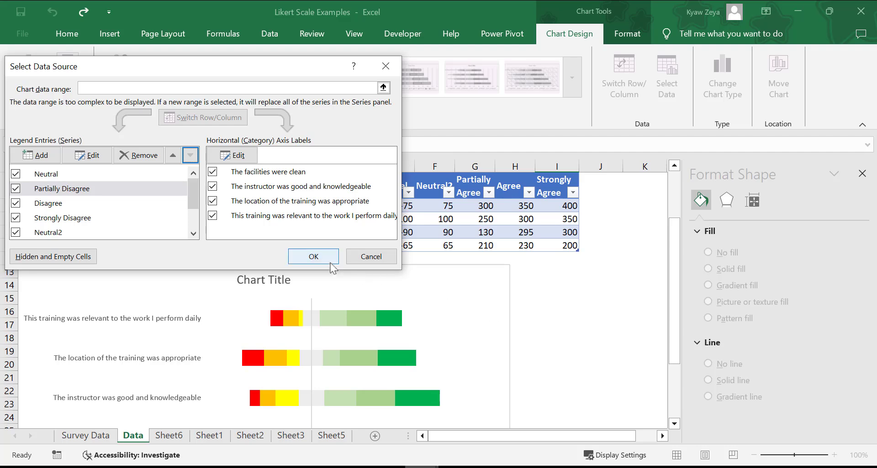
click(313, 256)
Step: Replace the chart's placeholder title with "Linkert Chart for the Survey Data"
scroll(482, 328, down, 1)
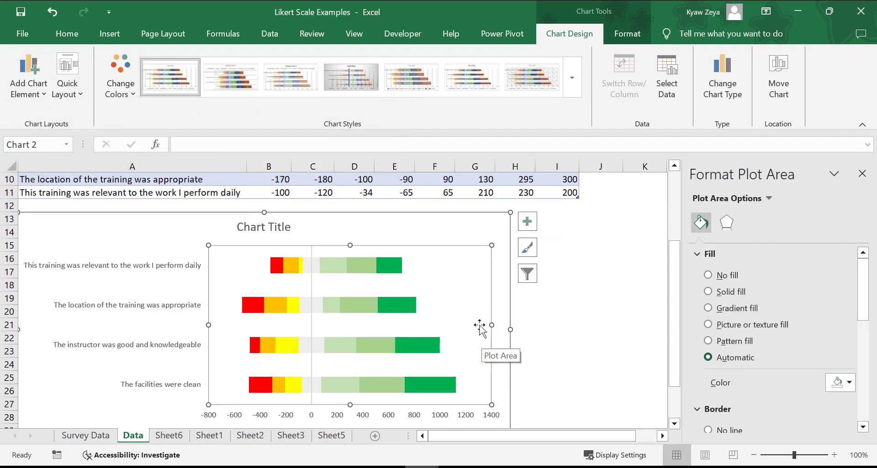
scroll(352, 276, up, 2)
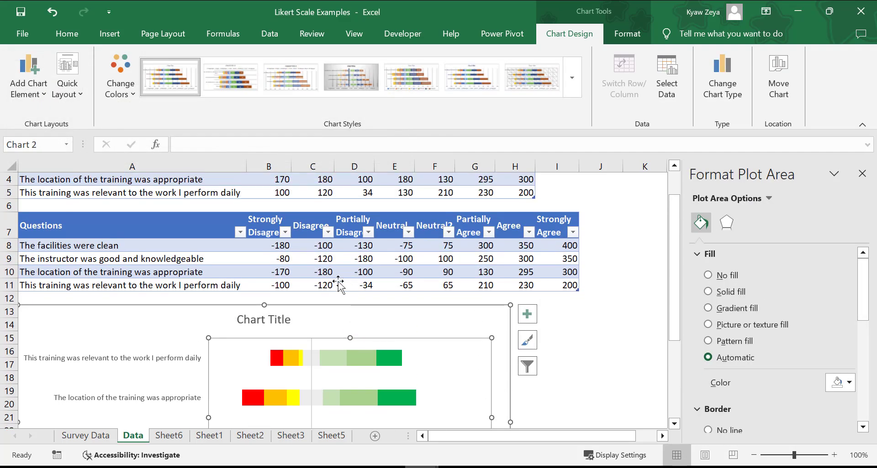
click(242, 319)
drag(242, 320, 286, 329)
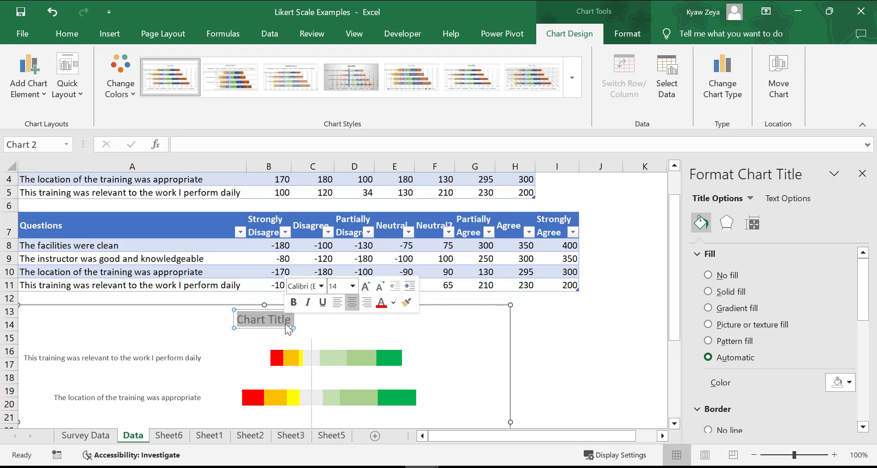
text(L)
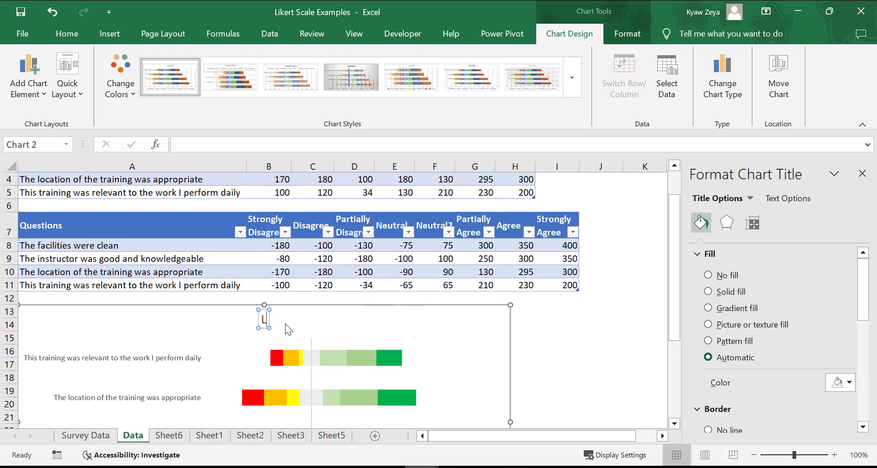
text(inkert)
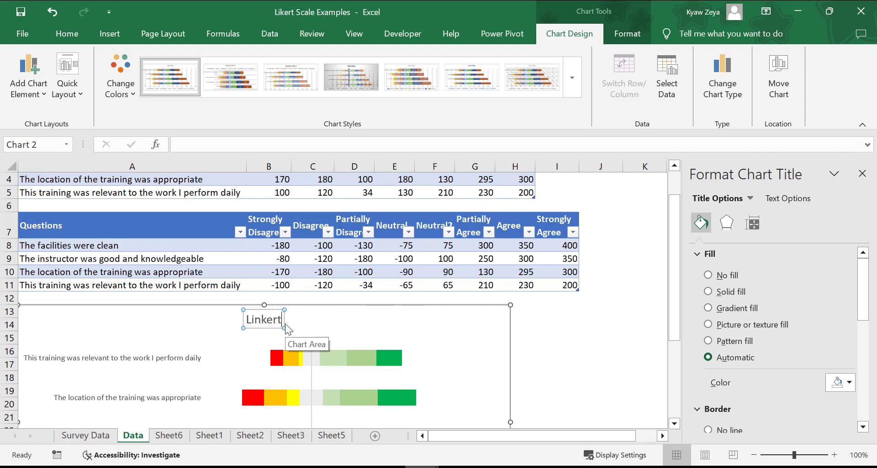
text( Chart f)
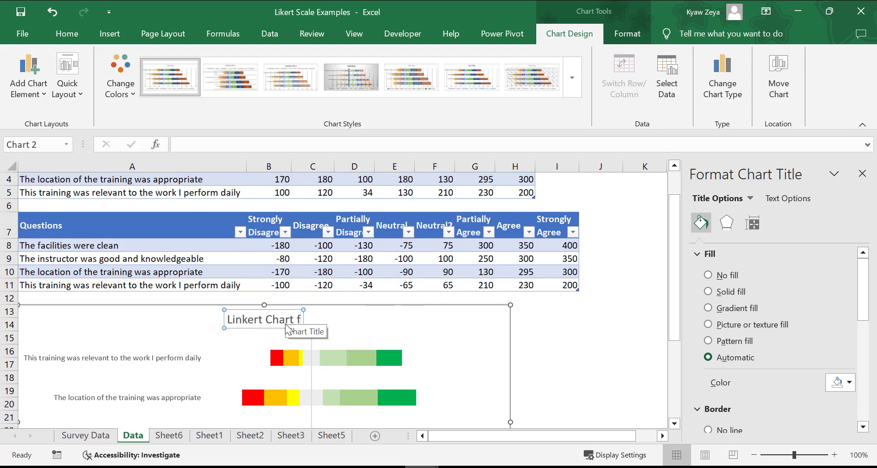
text(or the S)
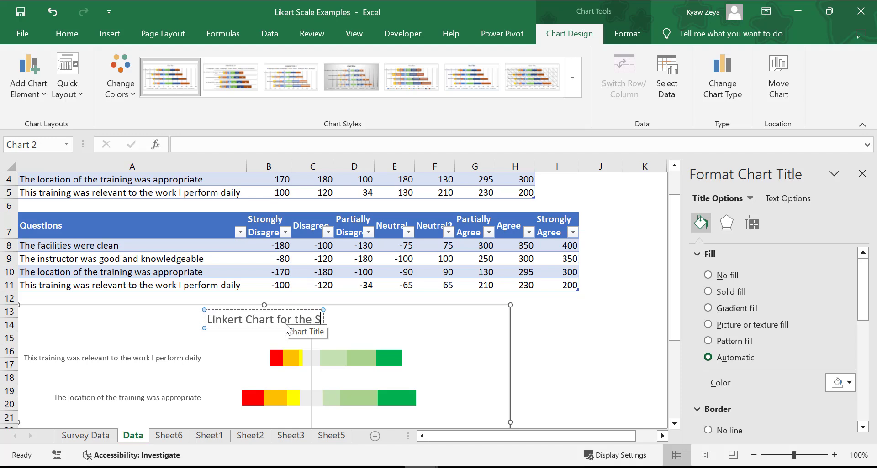
text(urvey)
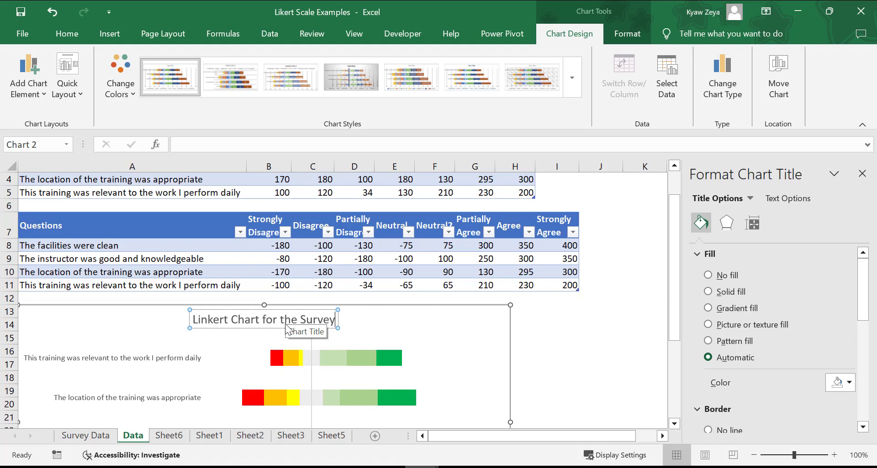
text( Data)
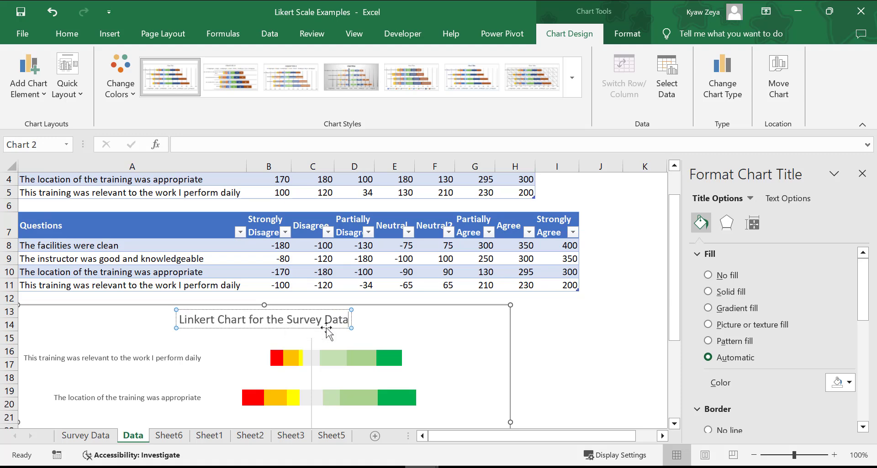
click(374, 334)
Step: Make the chart title bold
click(333, 320)
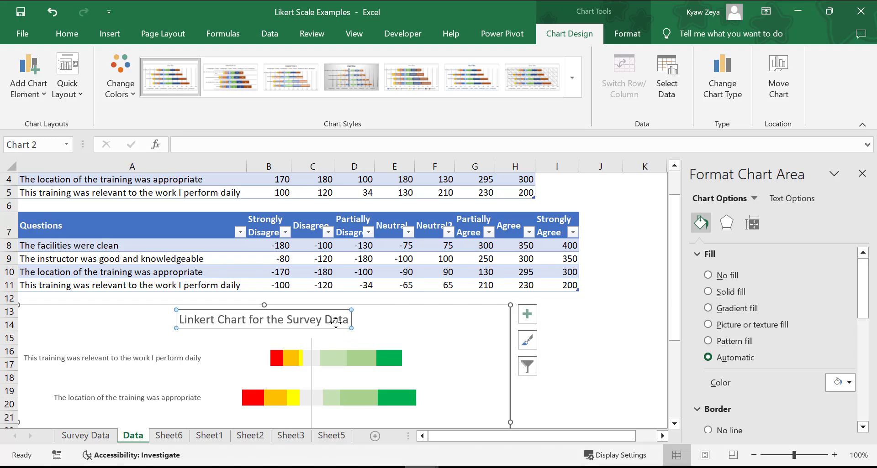
click(68, 34)
click(127, 86)
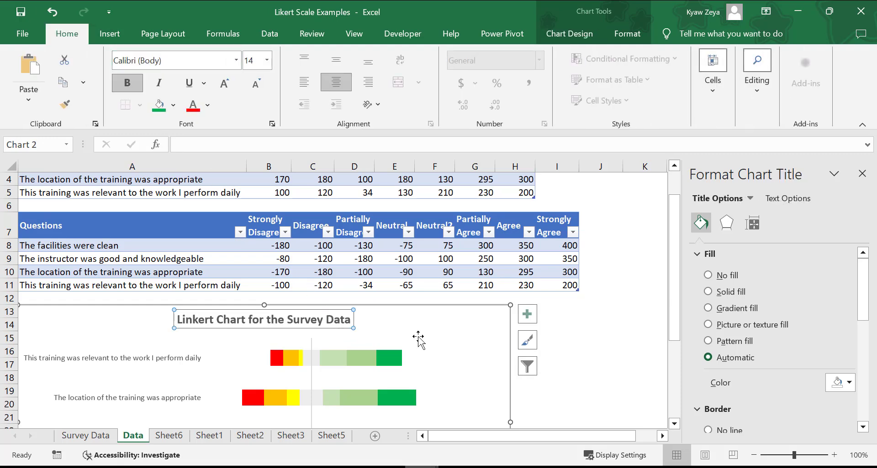
Step: Delete only the Neutral2 entry from the chart's legend
scroll(417, 337, down, 2)
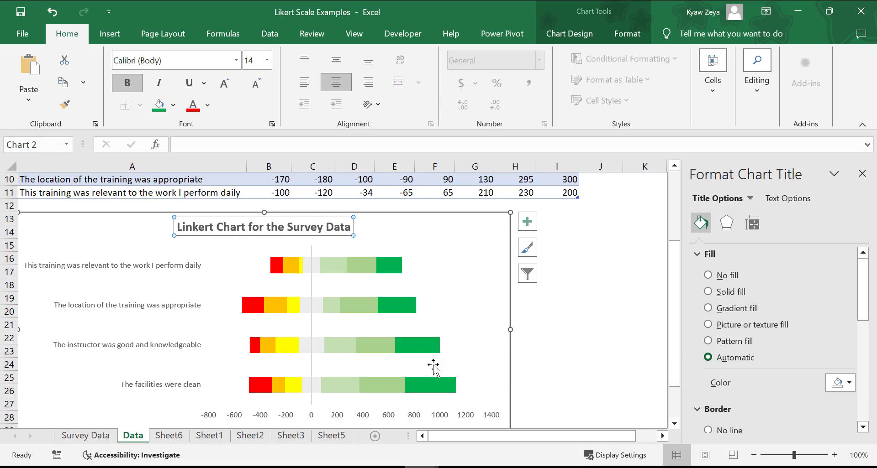
scroll(434, 367, down, 1)
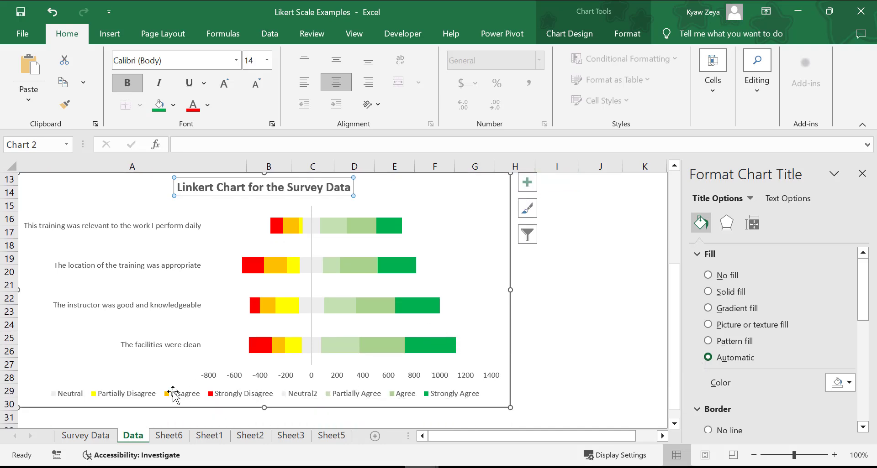
click(303, 395)
click(306, 396)
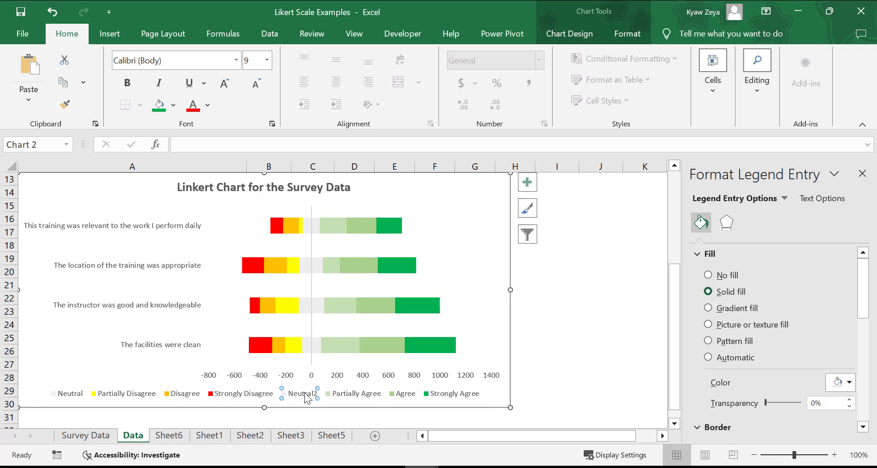
key(Delete)
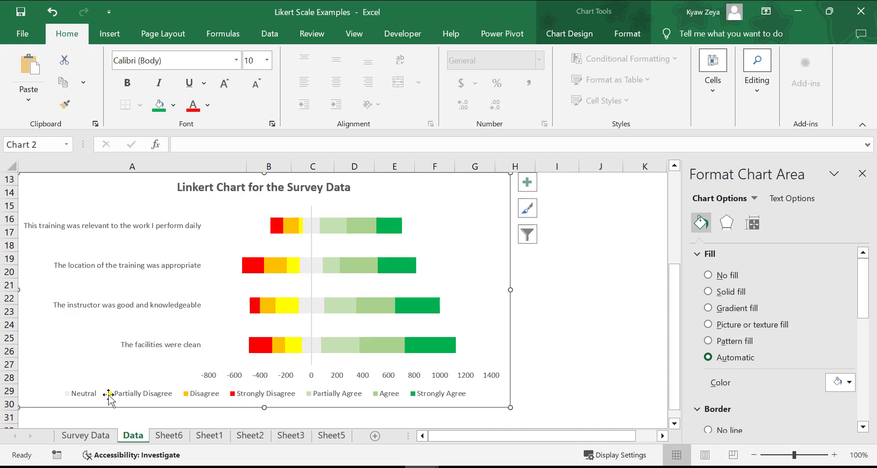
click(148, 389)
click(474, 312)
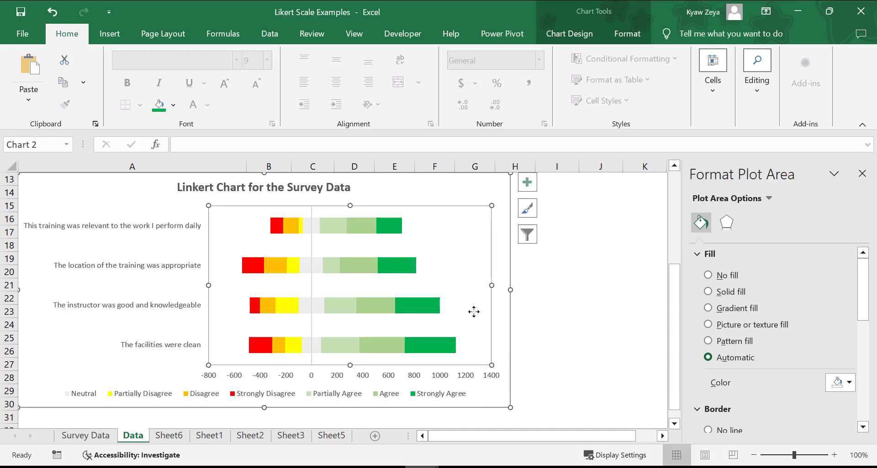
Step: Add data labels to the red Strongly Disagree series and the orange Disagree series
click(277, 230)
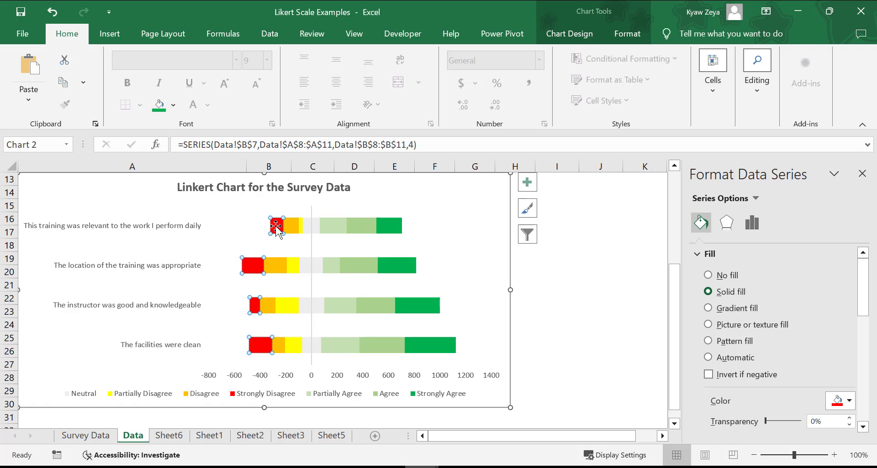
right_click(282, 232)
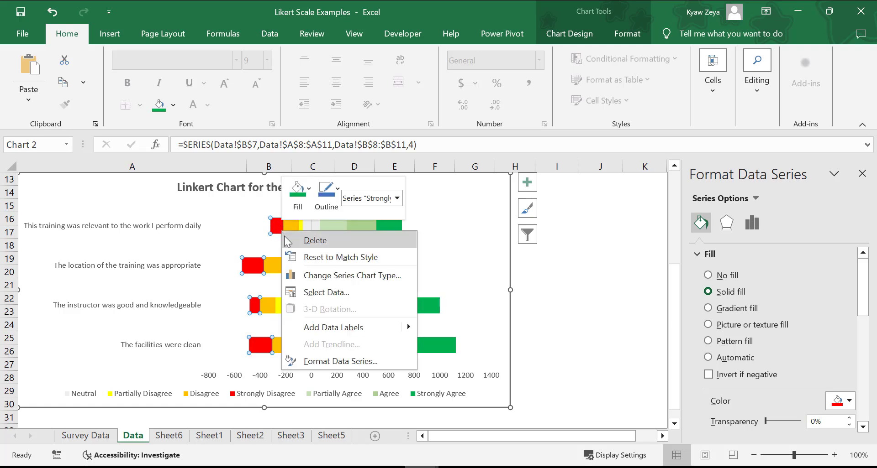
click(341, 328)
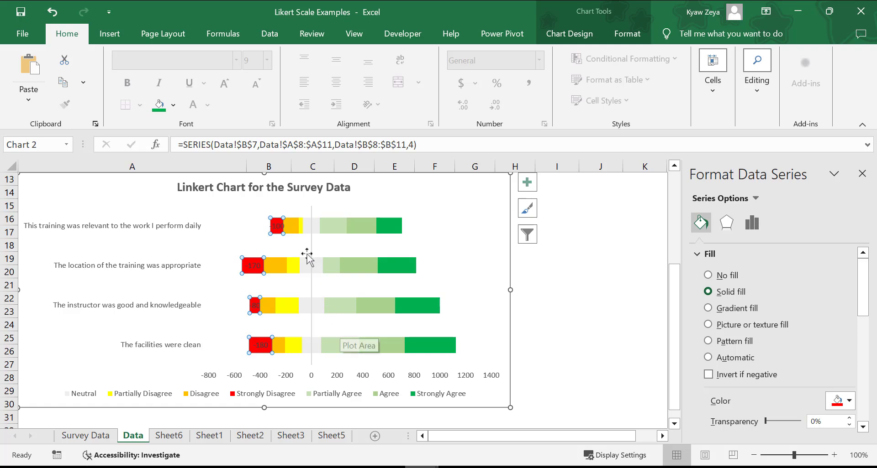
click(295, 229)
right_click(296, 231)
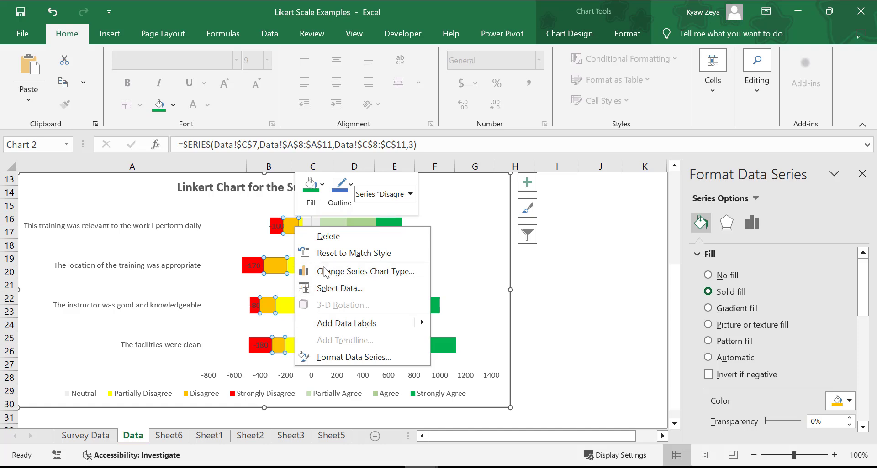
click(341, 325)
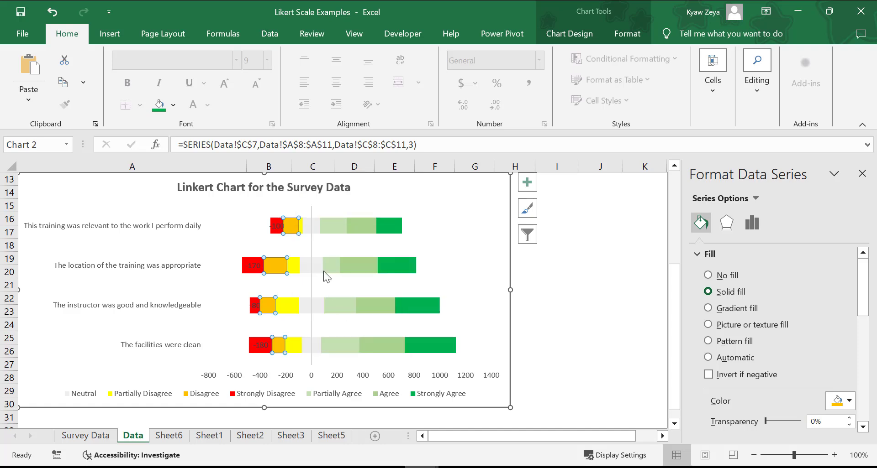
Step: Add data labels to the yellow Partially Disagree series
click(309, 227)
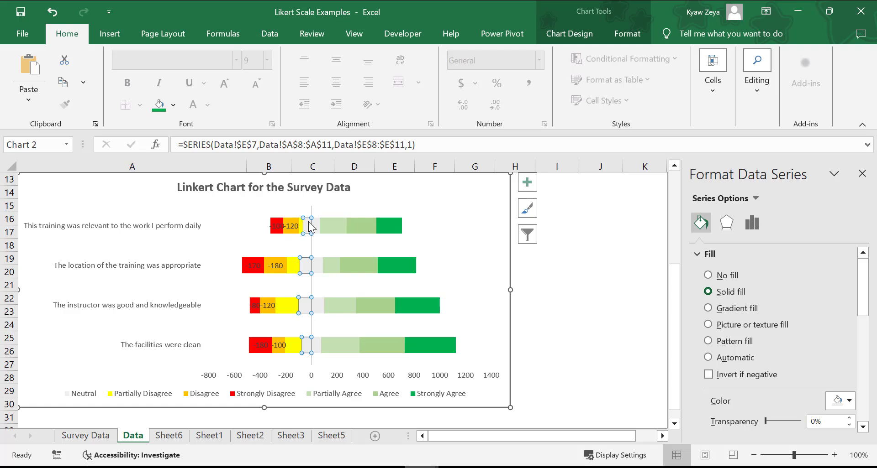
click(336, 230)
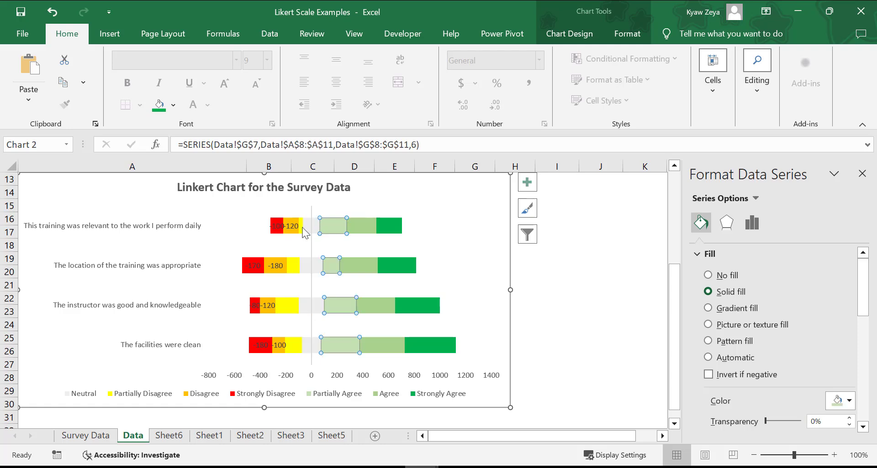
click(300, 227)
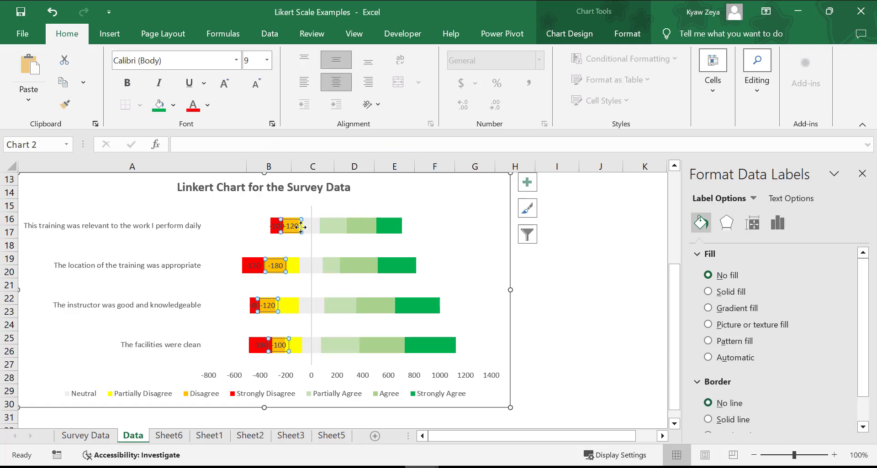
click(294, 307)
right_click(294, 307)
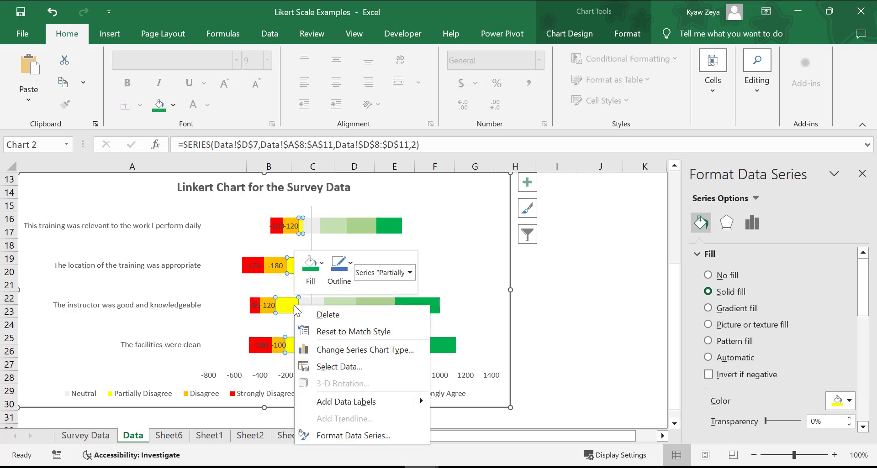
click(356, 403)
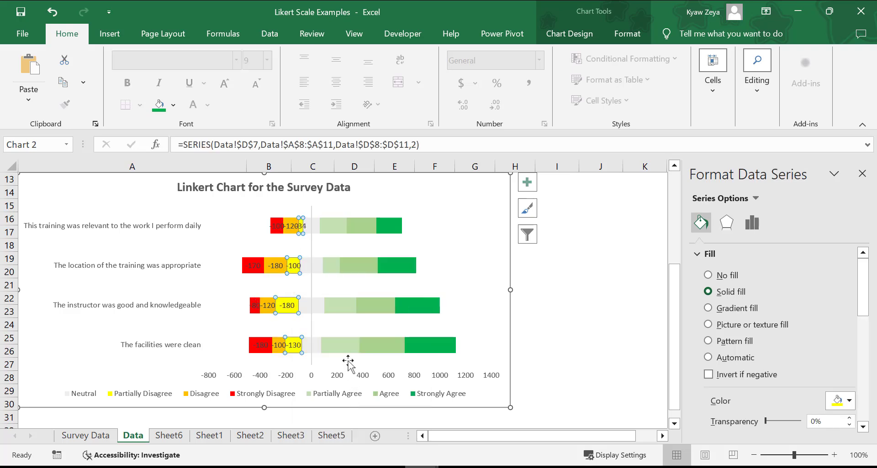
Step: Add data labels to the three green series: Partially Agree, Agree and Strongly Agree
click(331, 229)
right_click(331, 229)
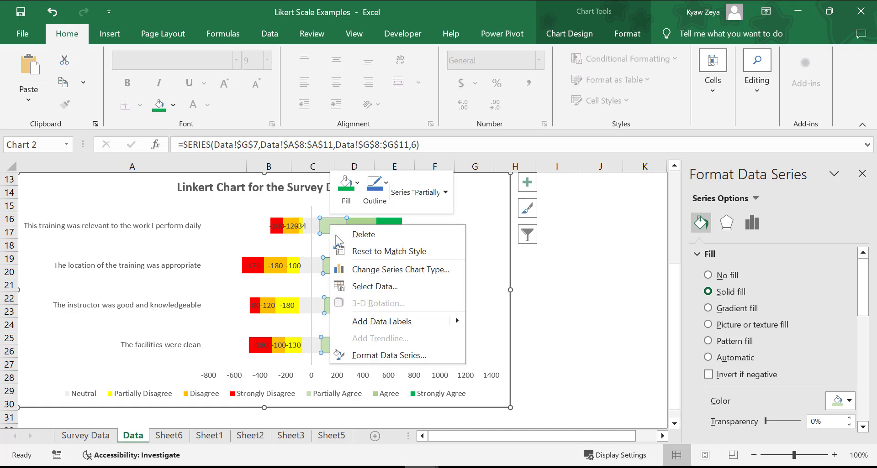
click(387, 322)
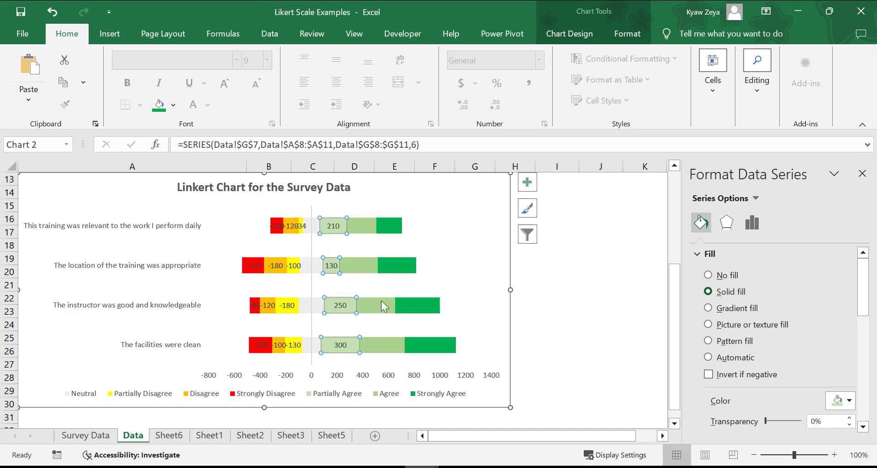
right_click(363, 228)
click(408, 322)
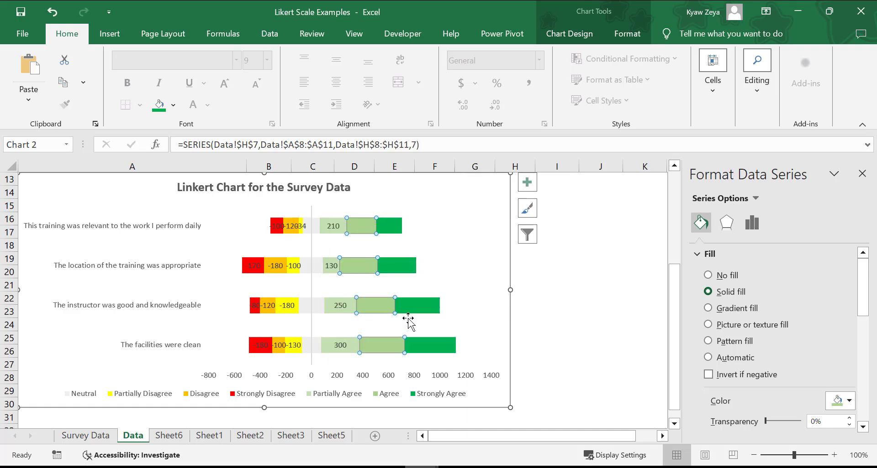
right_click(389, 228)
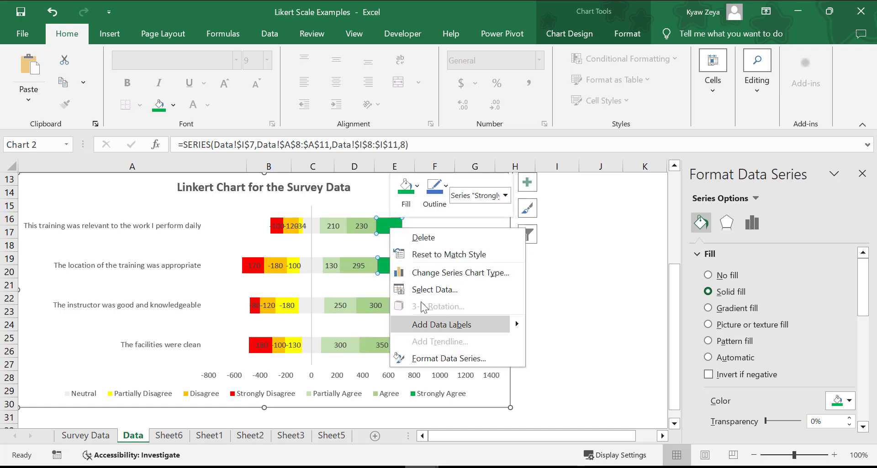
click(432, 324)
click(541, 316)
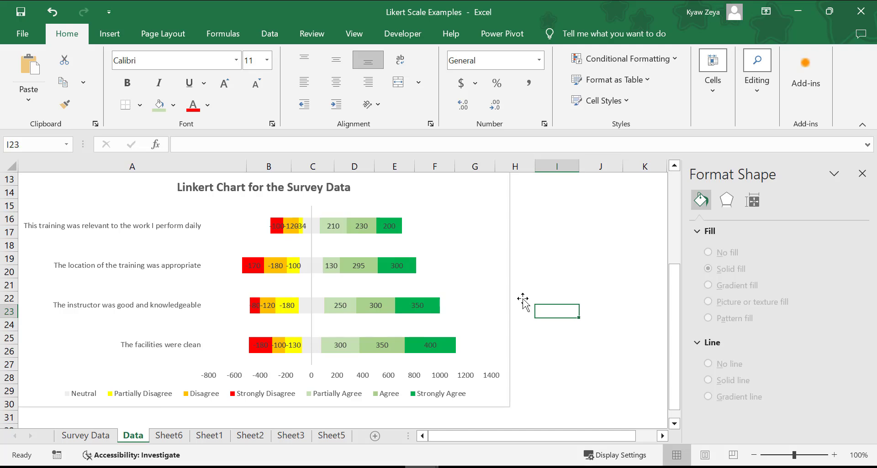
Step: Select the Neutral2 bars in the chart and check their source values in the data table
scroll(523, 301, up, 3)
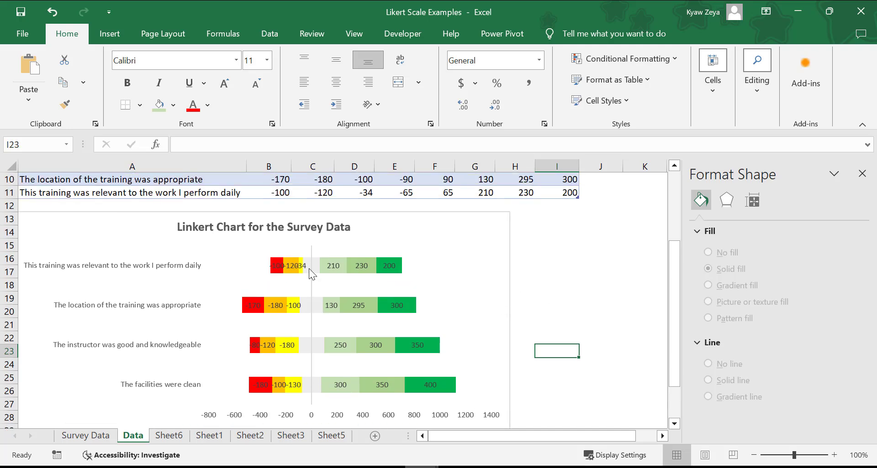
click(311, 306)
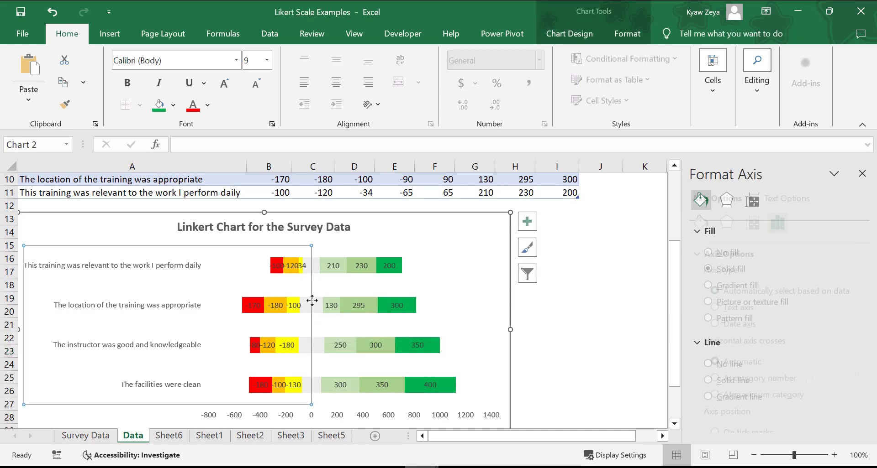
click(314, 264)
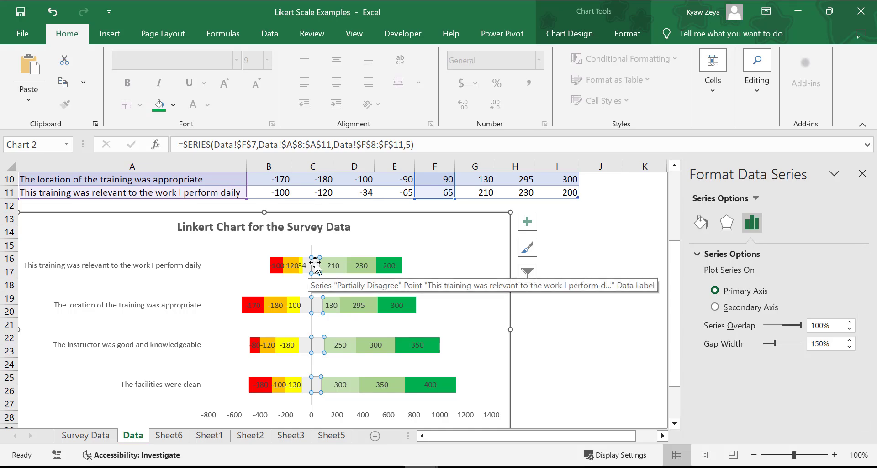
scroll(315, 264, up, 2)
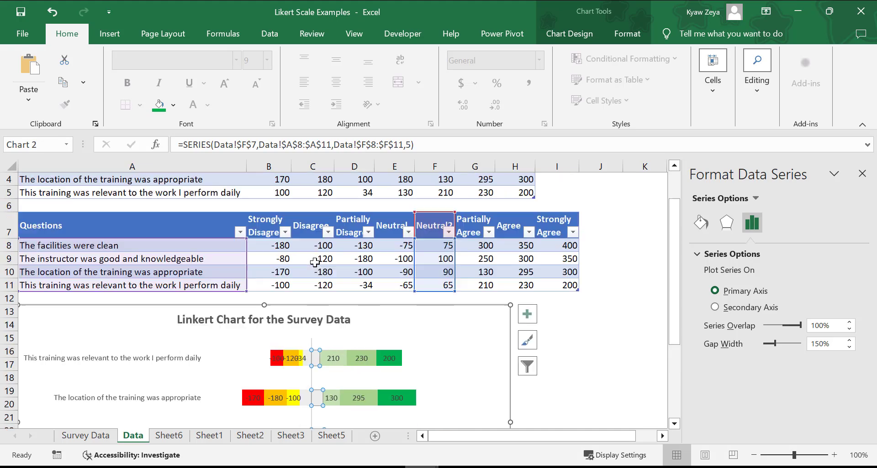
Step: Add data labels to the grey Neutral2 series to the right of the zero line
scroll(378, 356, down, 2)
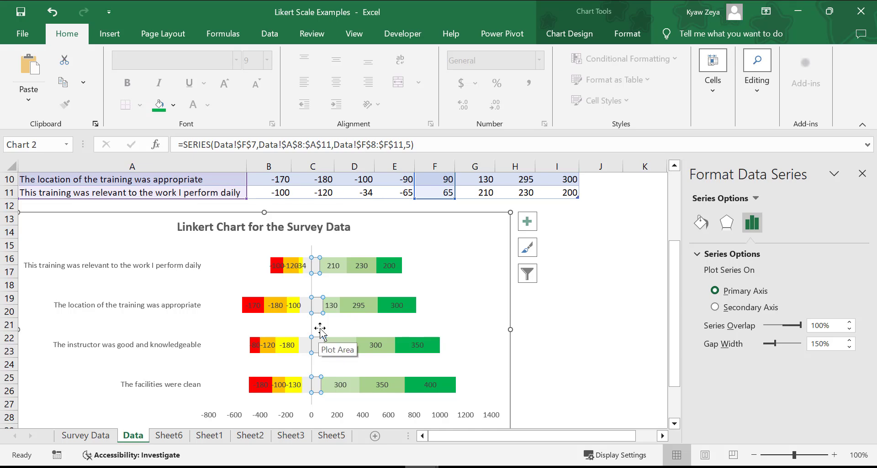
right_click(318, 311)
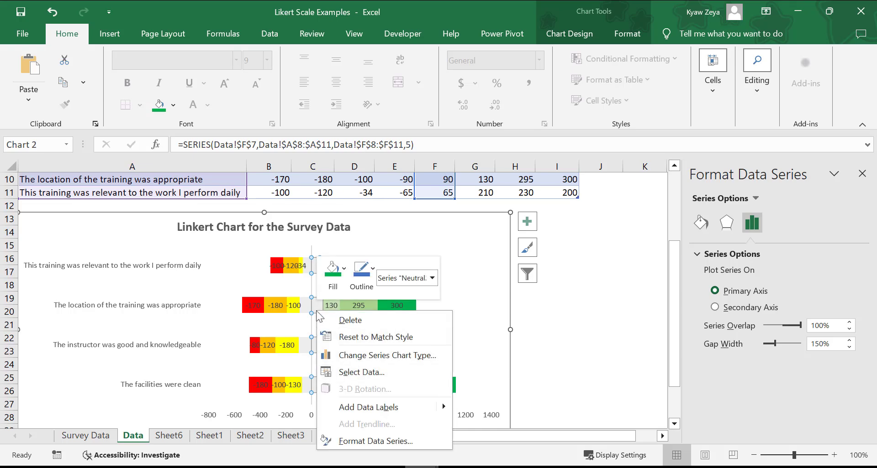
click(363, 408)
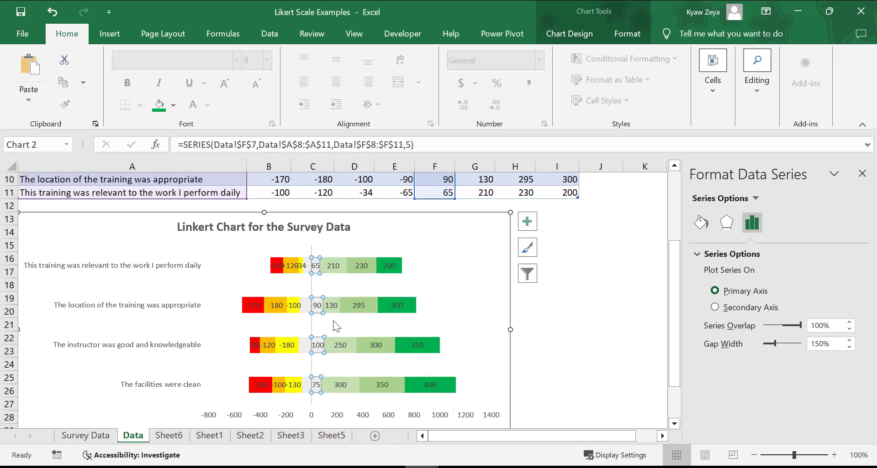
Step: Set the Neutral2 data labels to take their values from cells E2:E5, the Neutral column of the original table
right_click(316, 269)
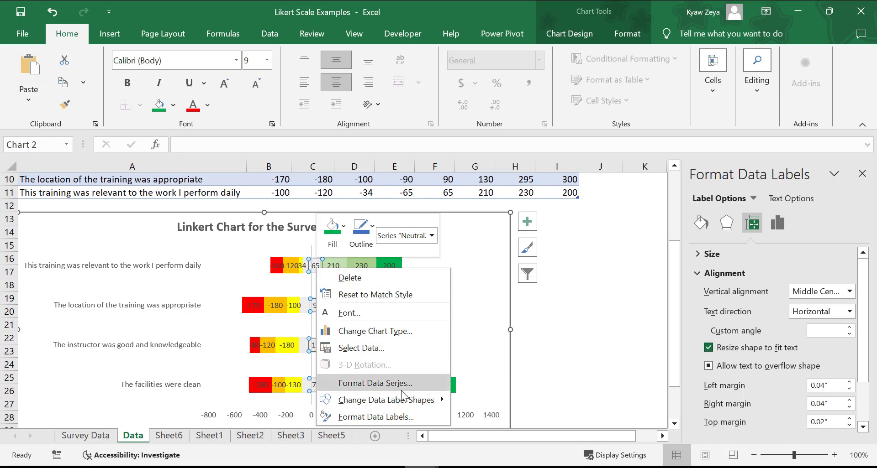
mouse_move(402, 396)
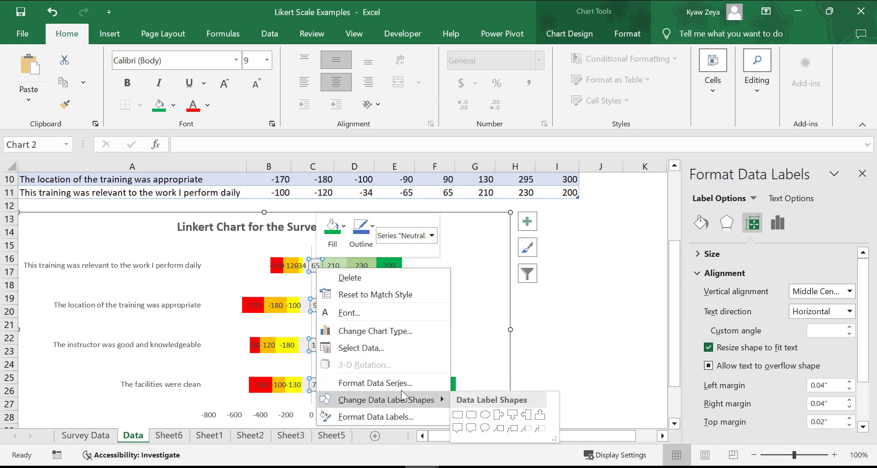
click(395, 418)
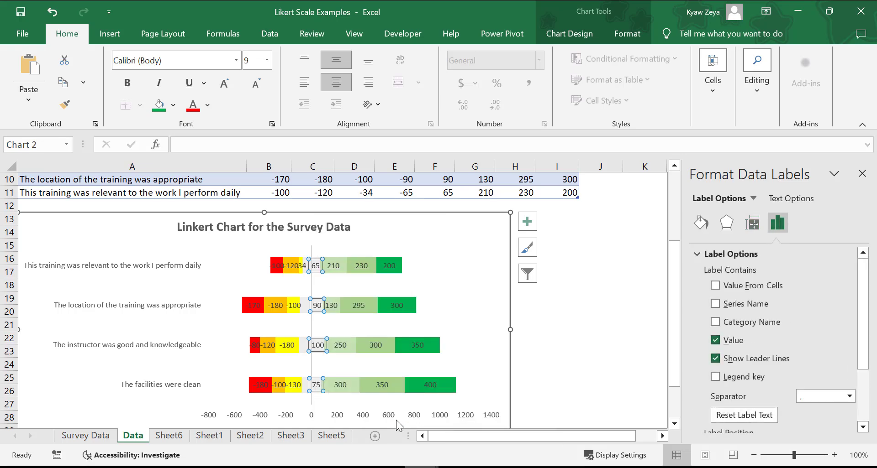
click(715, 285)
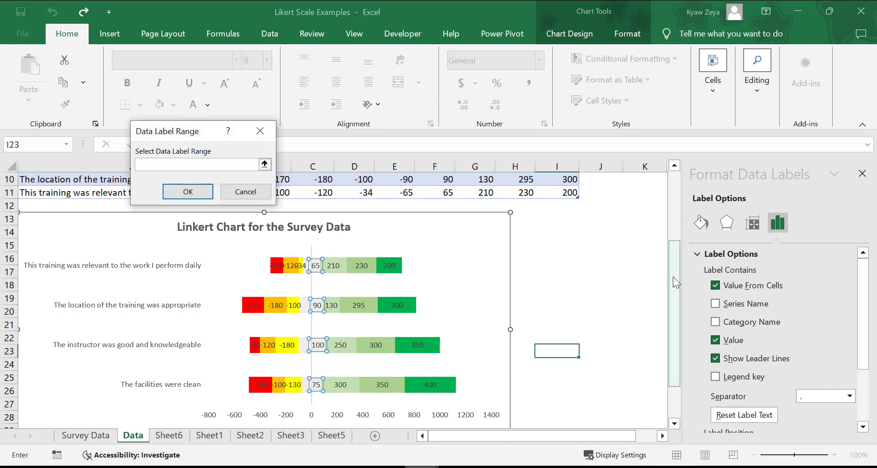
drag(674, 276, 672, 231)
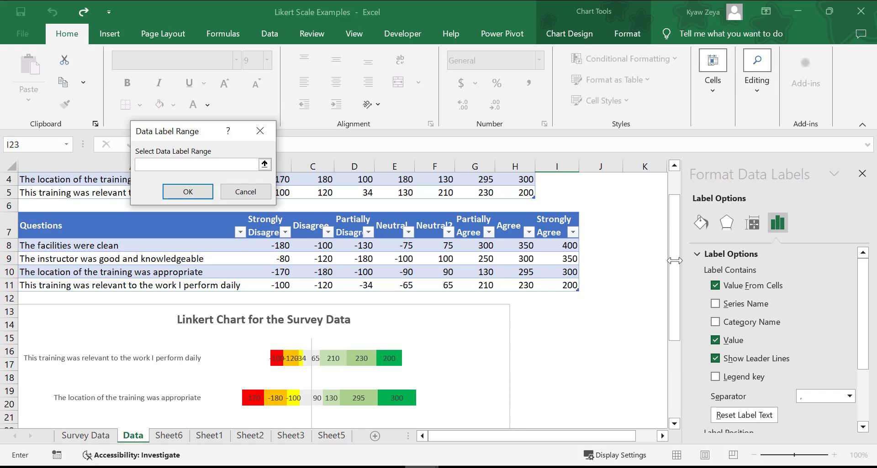
drag(674, 260, 679, 226)
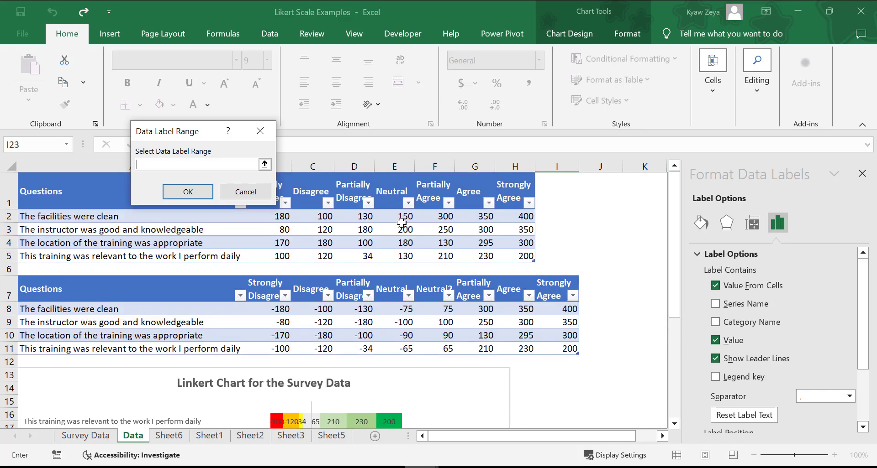
drag(394, 217, 397, 256)
click(201, 194)
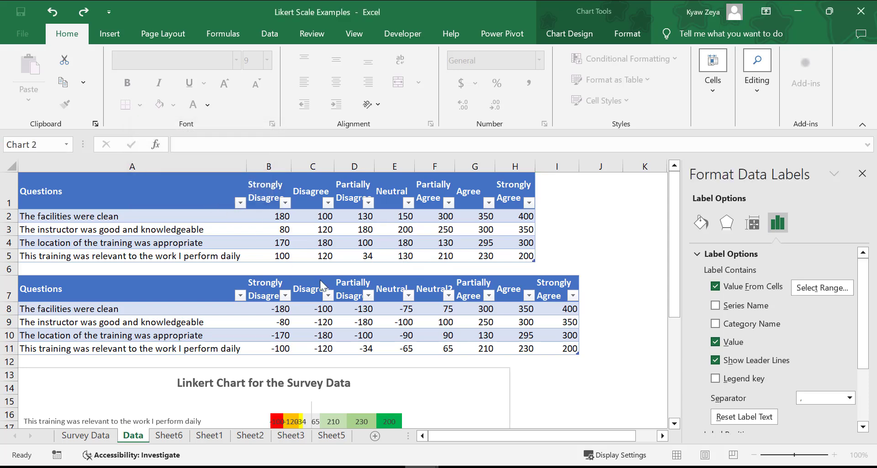
Step: Turn off the series Value in the Neutral2 data labels, keeping only Value From Cells
scroll(413, 354, down, 2)
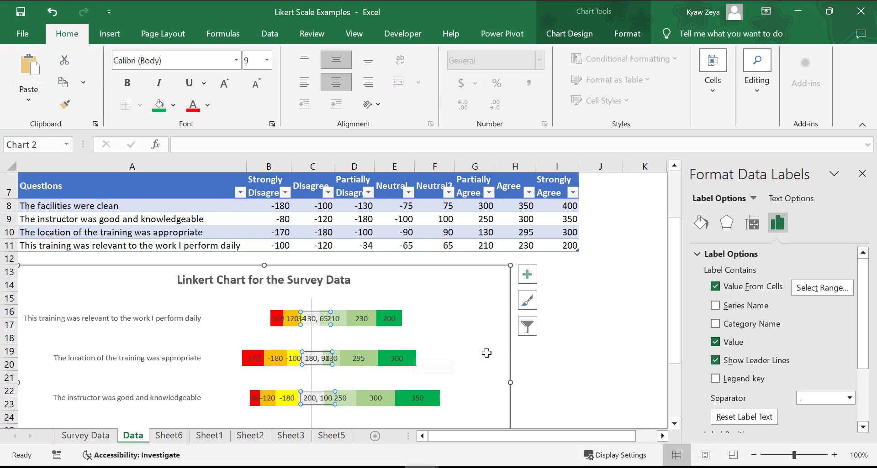
click(582, 360)
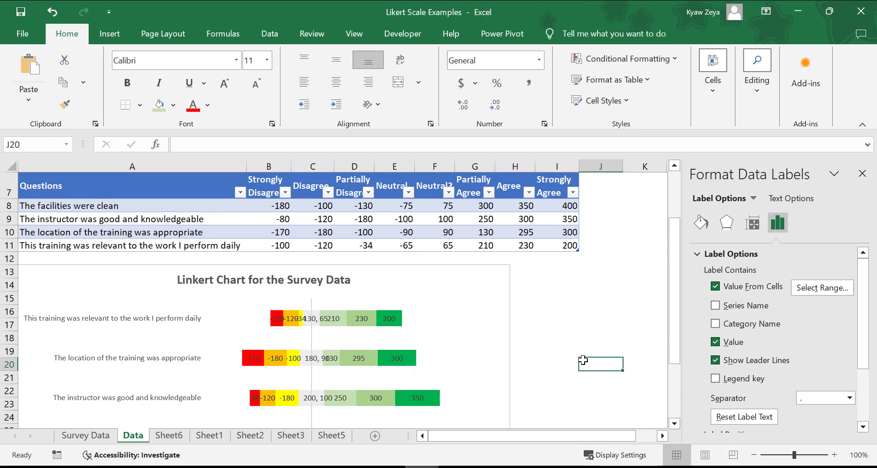
click(313, 323)
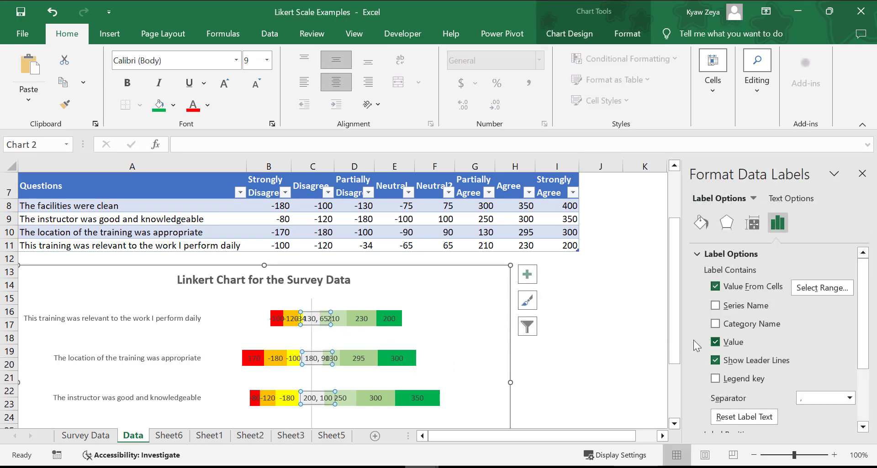
click(715, 342)
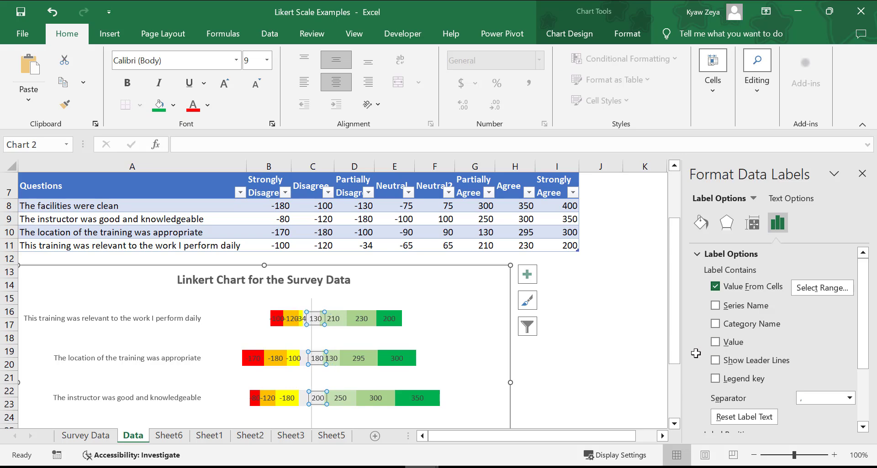
click(631, 336)
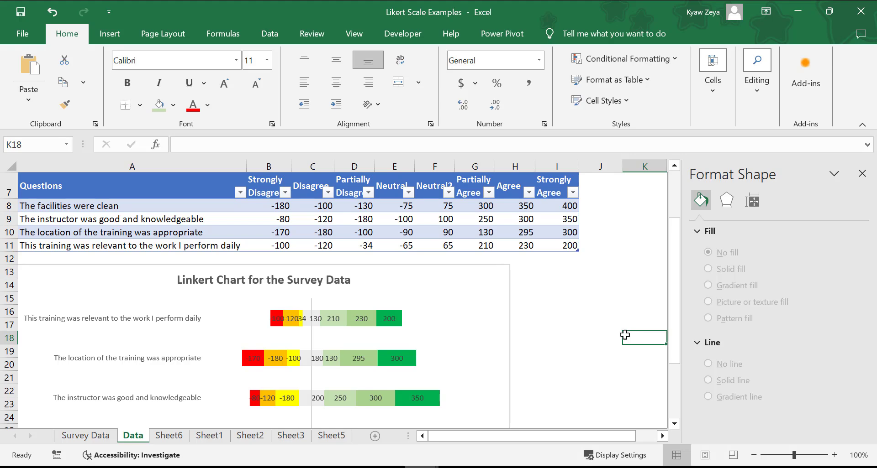
Step: Enlarge the chart so it reaches into column J and row 31, and delete its horizontal value axis
scroll(449, 345, down, 3)
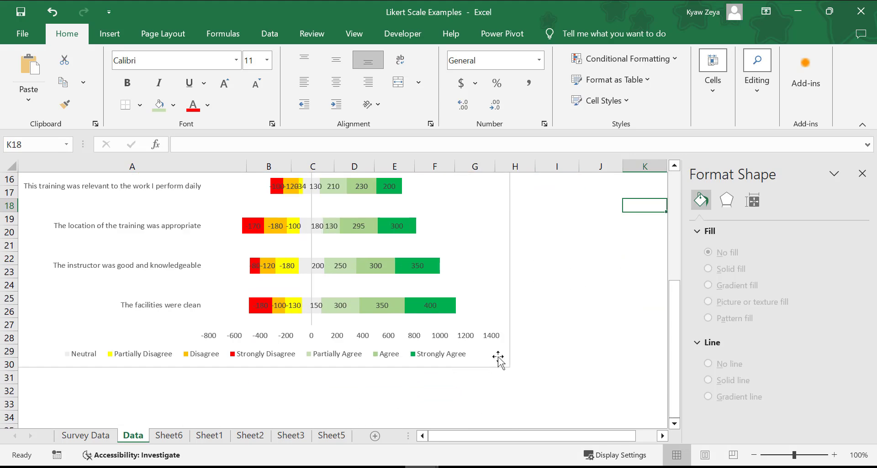
click(501, 361)
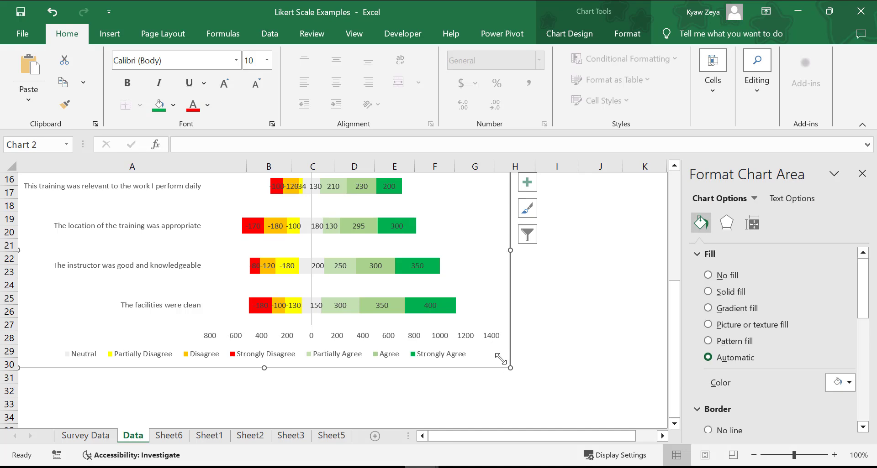
scroll(501, 360, up, 1)
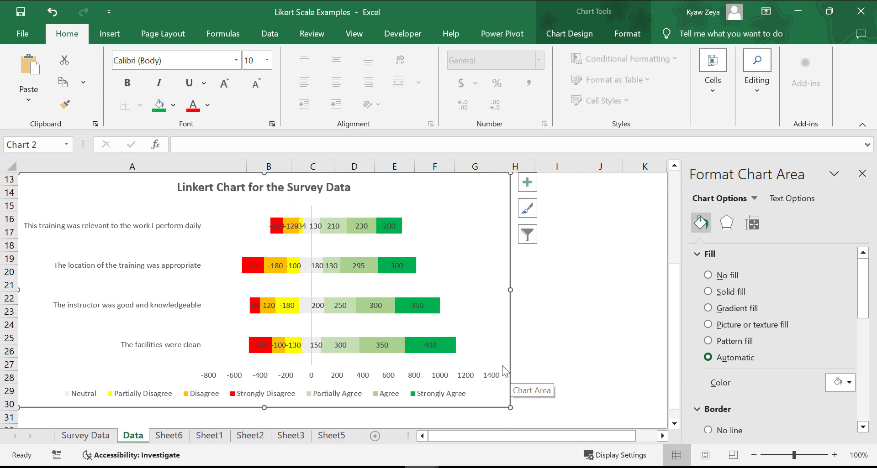
drag(508, 401, 644, 425)
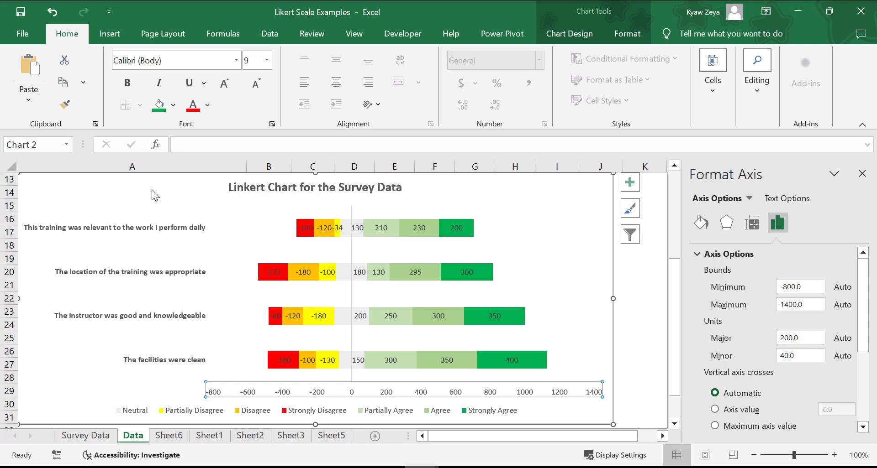
key(Delete)
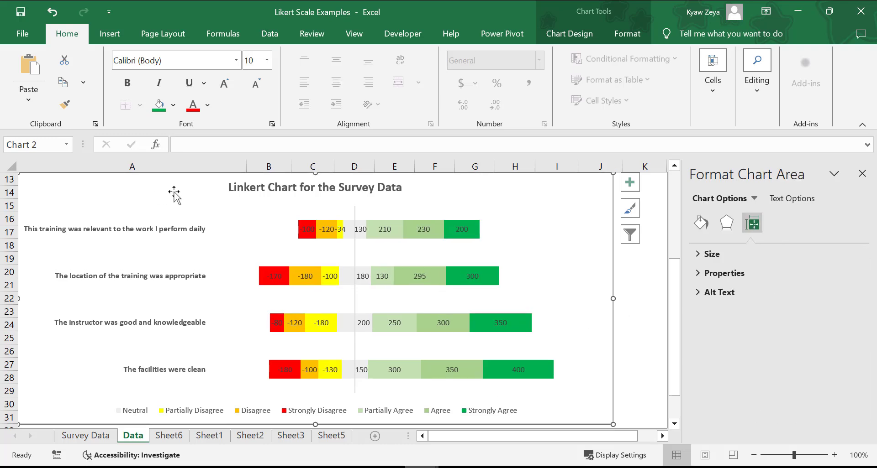
click(354, 210)
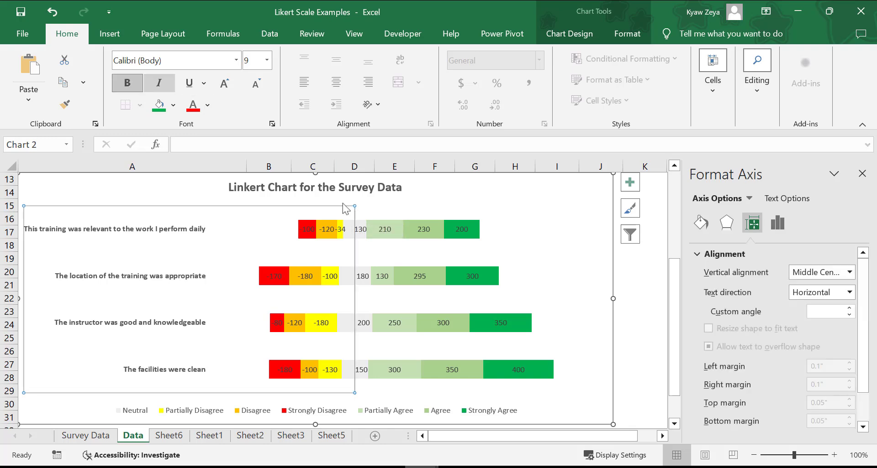
click(572, 281)
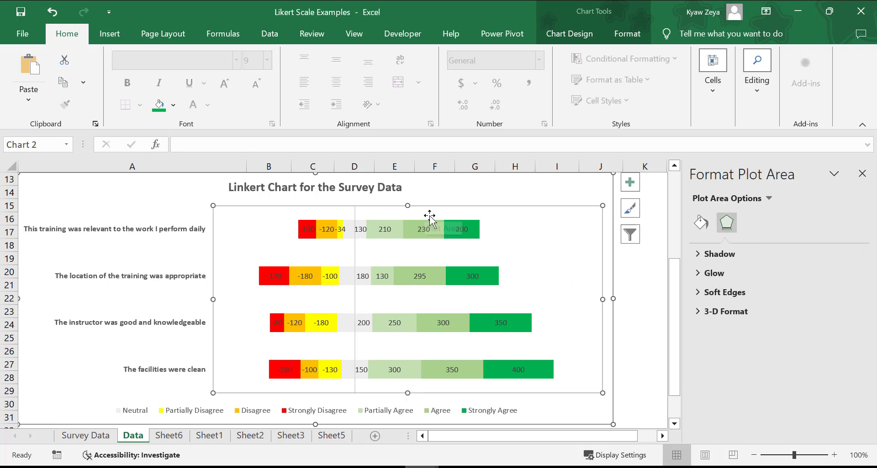
key(Escape)
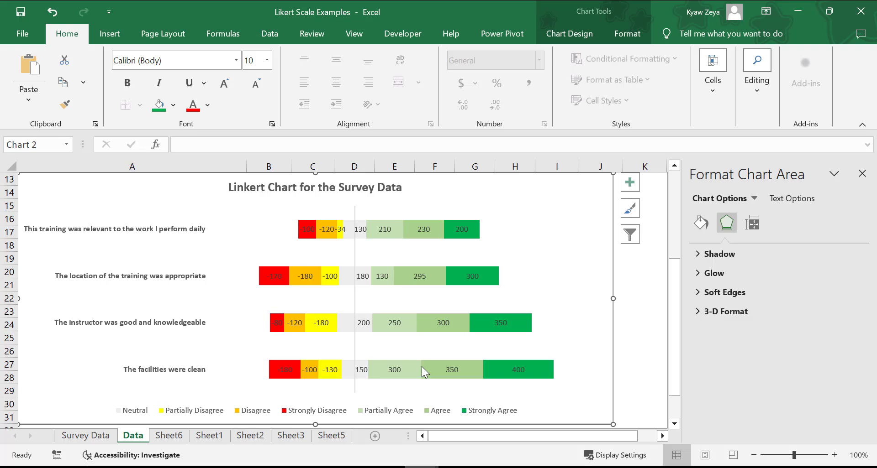
mouse_move(421, 366)
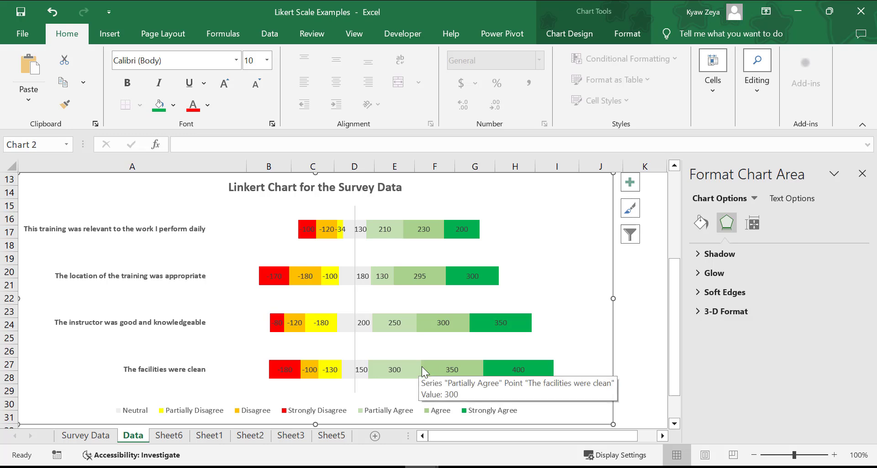